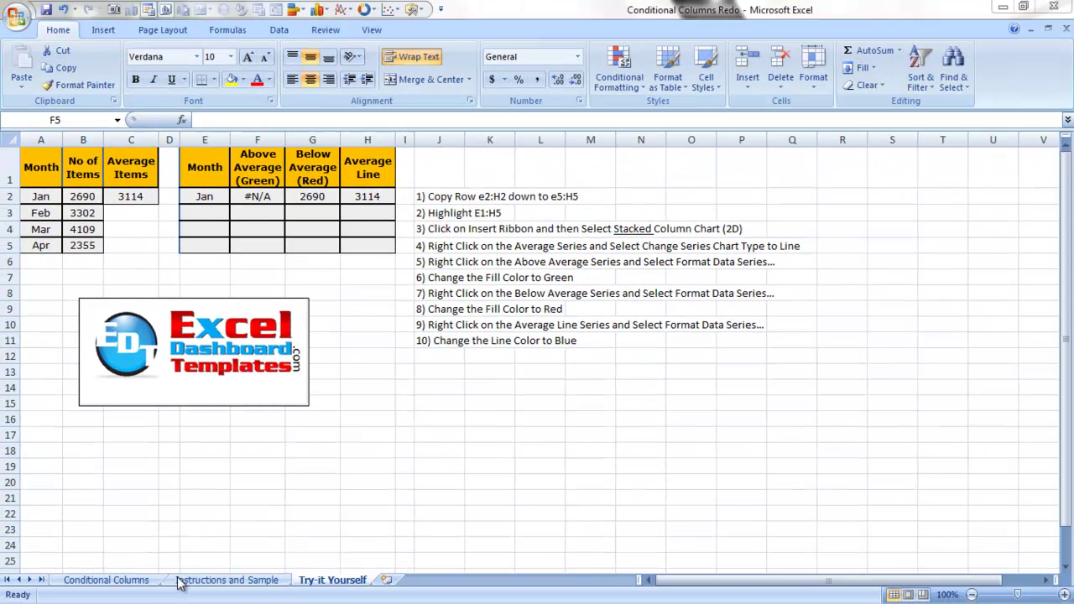
- Show the finished Conditional Columns example chart, picking out its legend and red and green bars
left_click(112, 580)
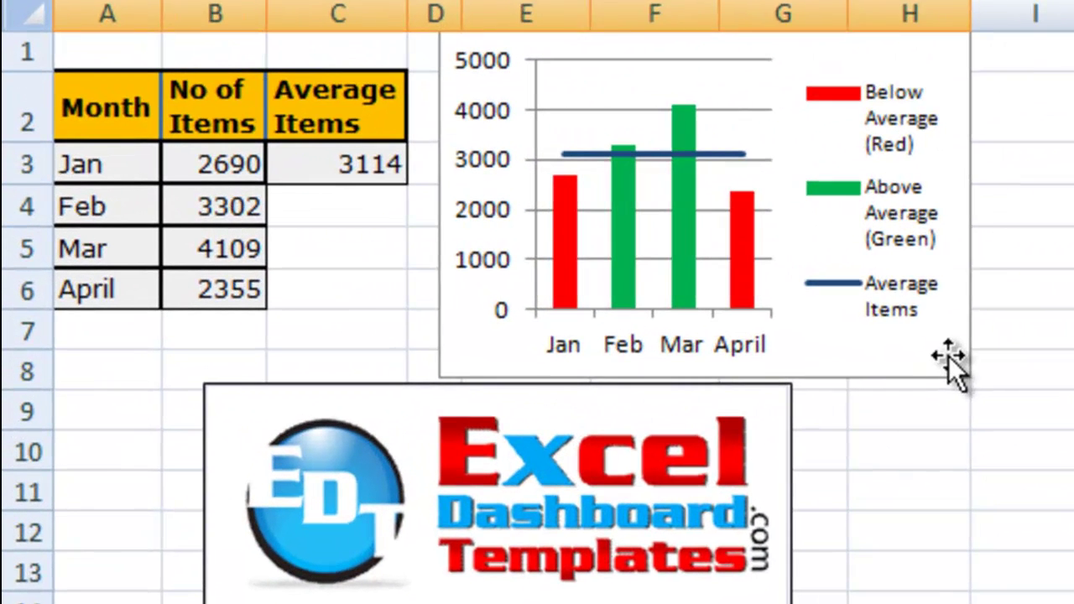
left_click(608, 289)
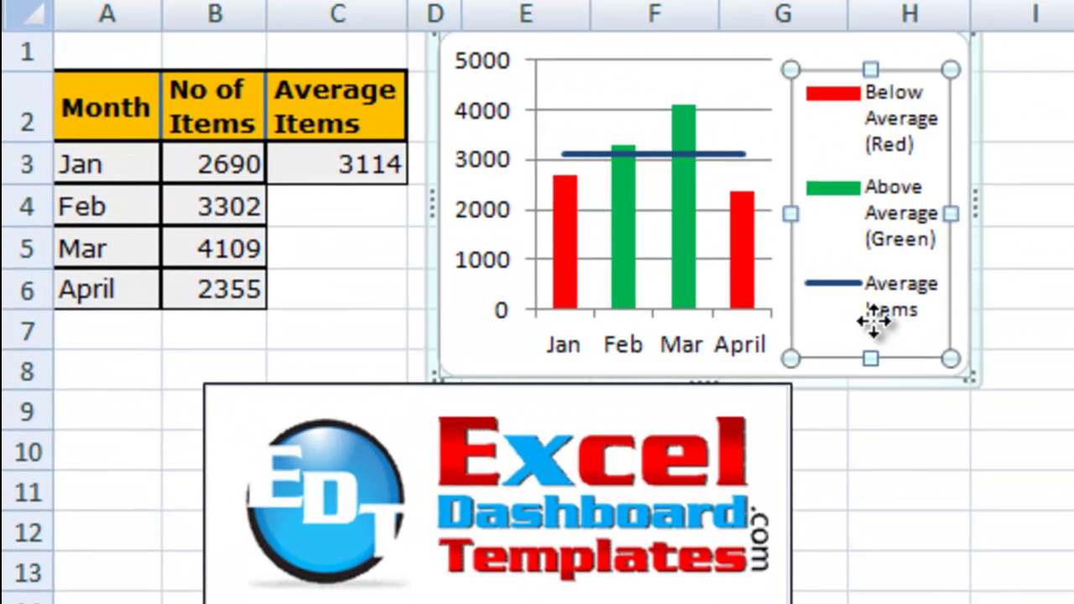
left_click(572, 256)
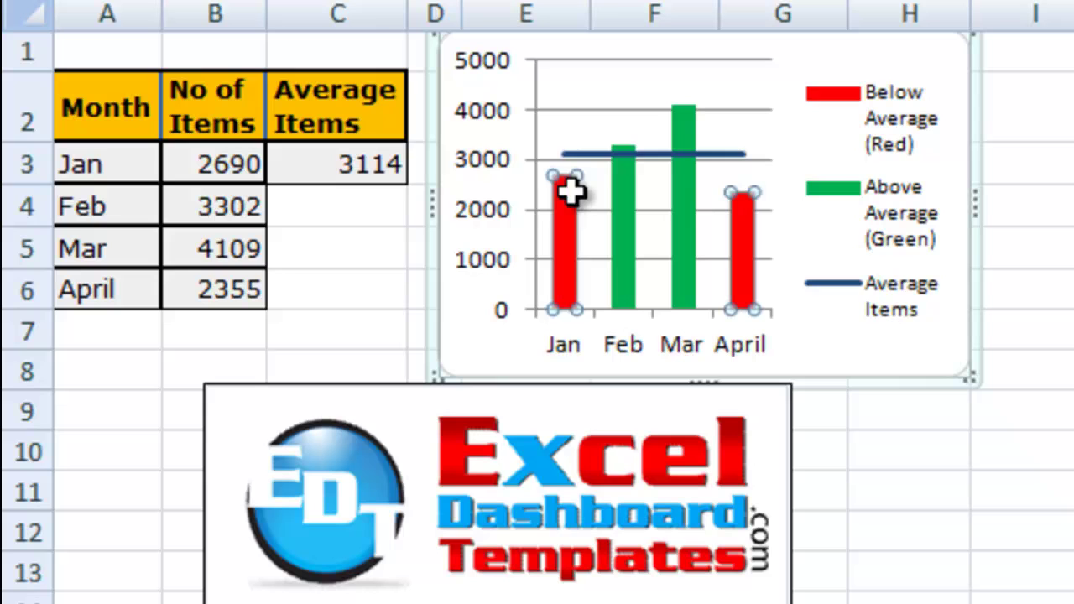
left_click(626, 215)
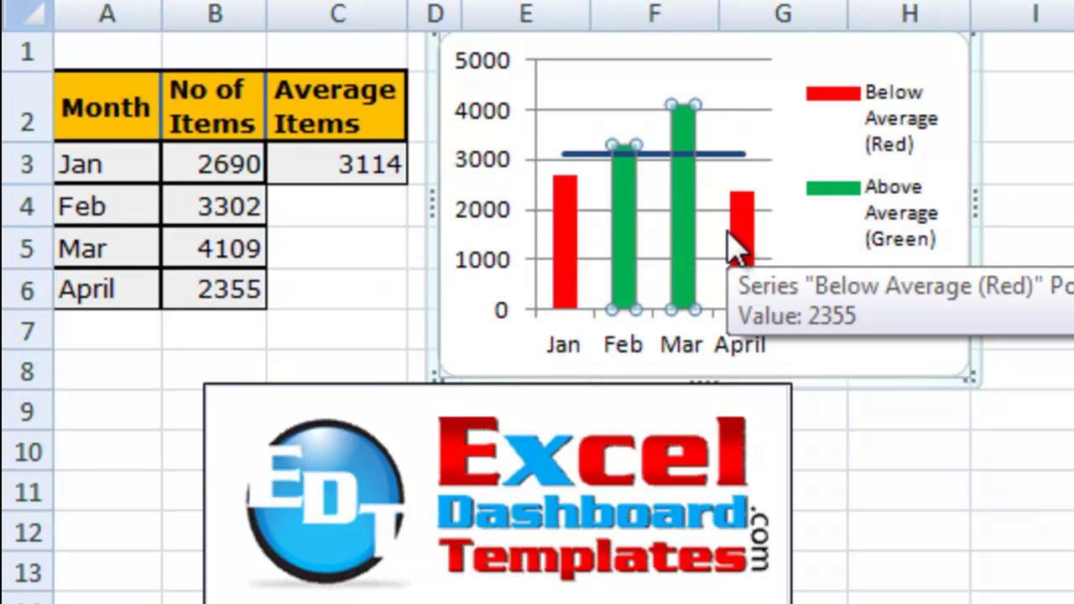
left_click(570, 251)
left_click(626, 247)
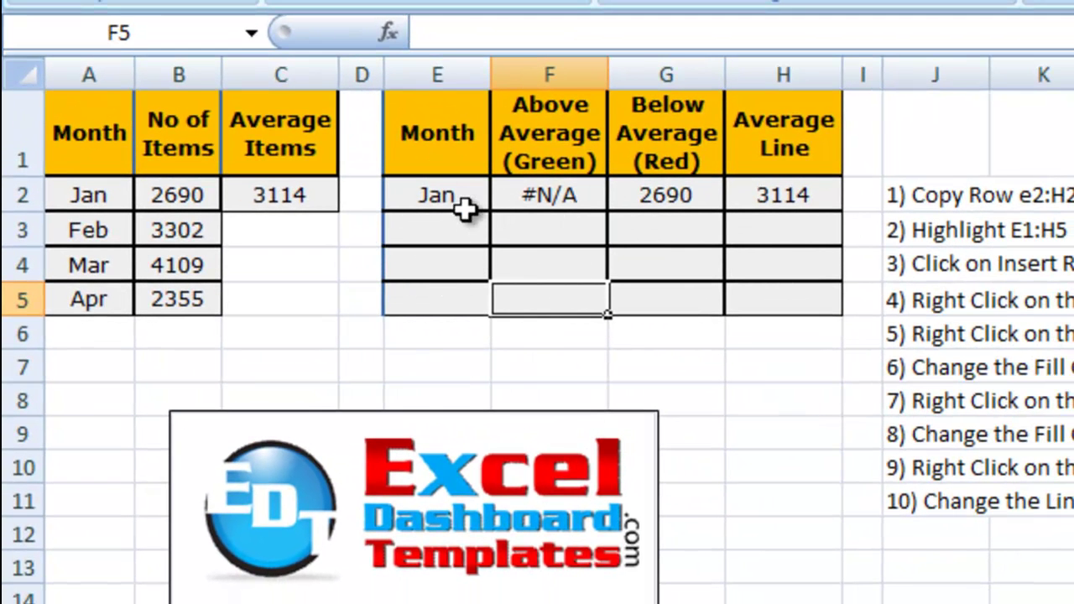
- Review the source table A1:C5, its C2 average formula, and the E2 month reference
left_click(437, 195)
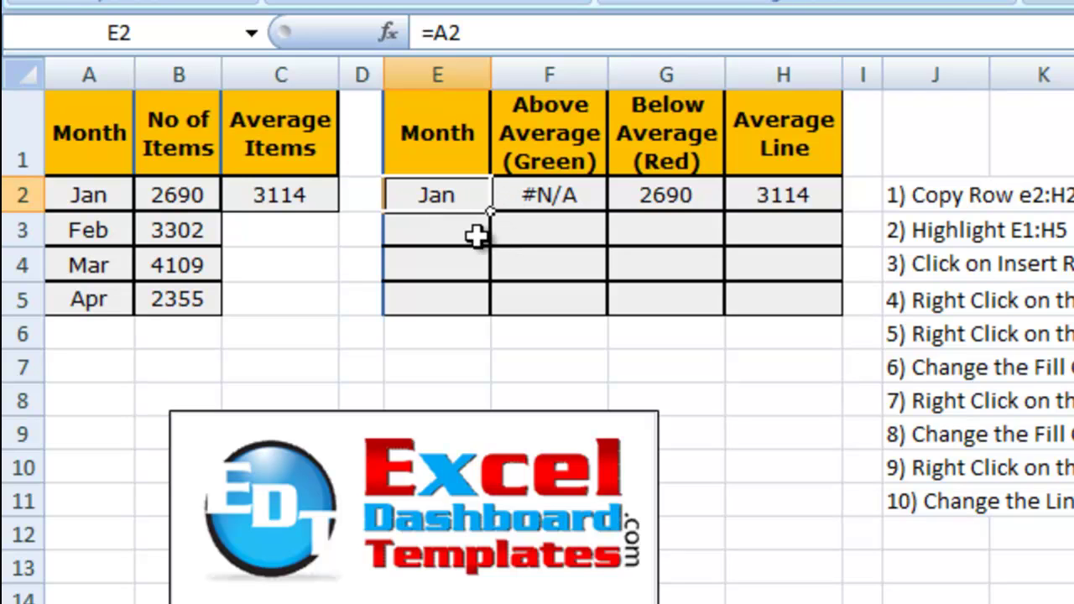
left_click_drag(108, 129, 255, 288)
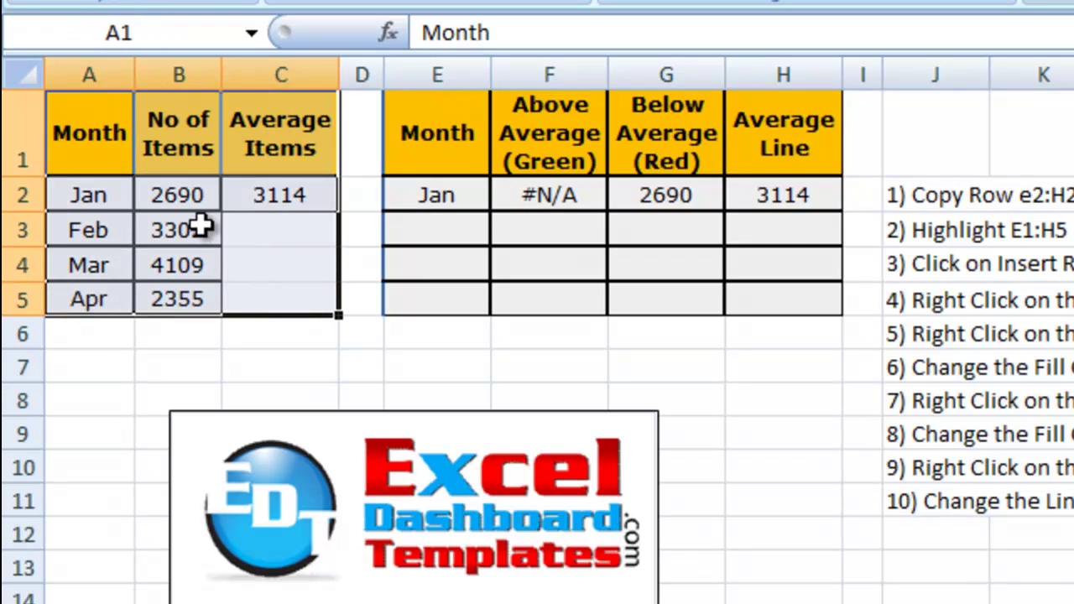
left_click(264, 200)
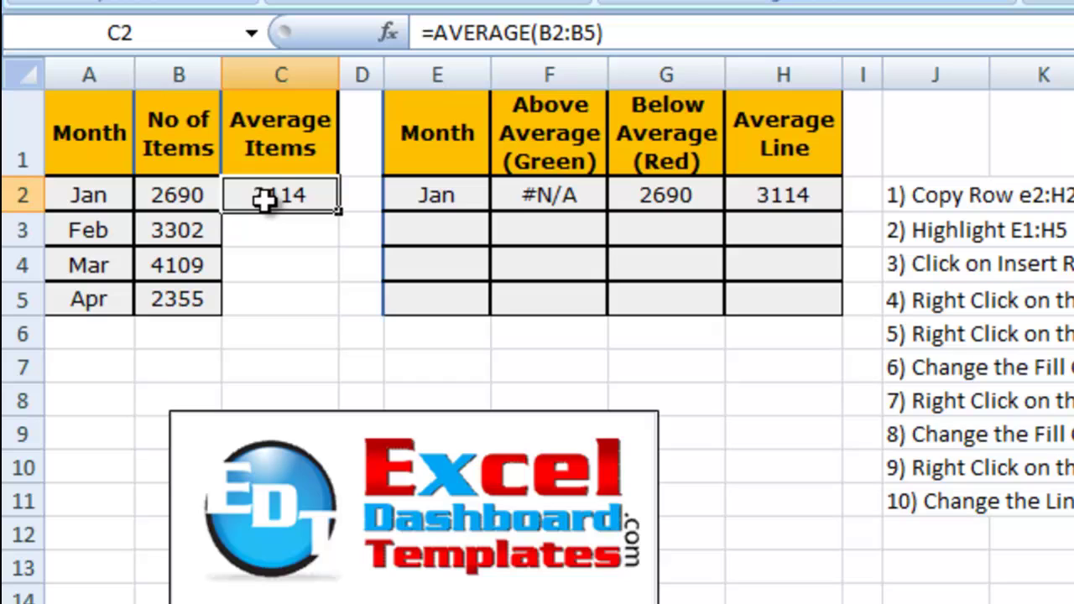
left_click(203, 209)
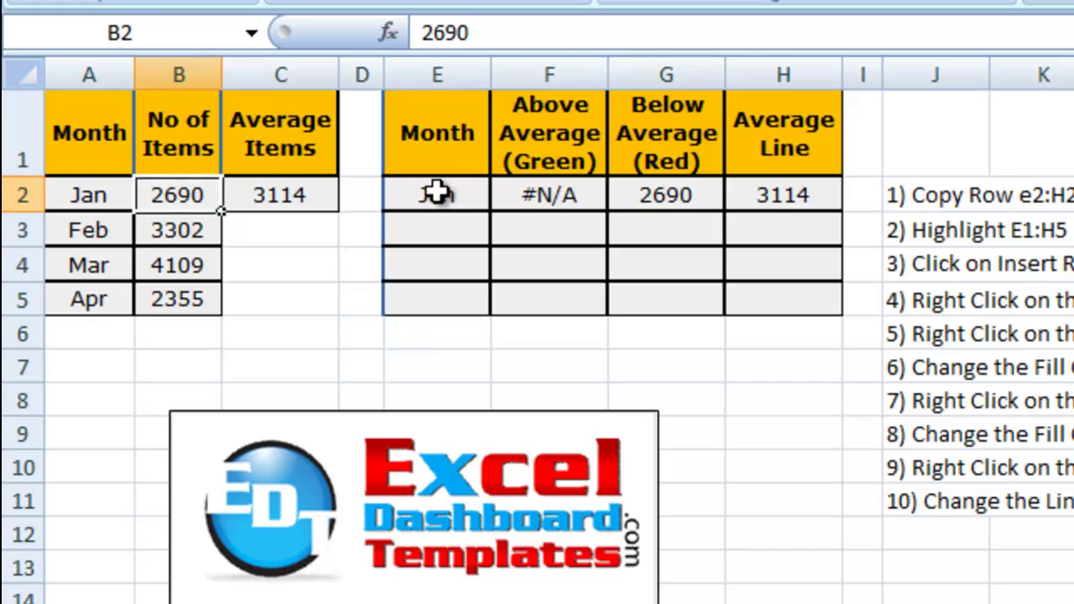
left_click(443, 143)
left_click(438, 183)
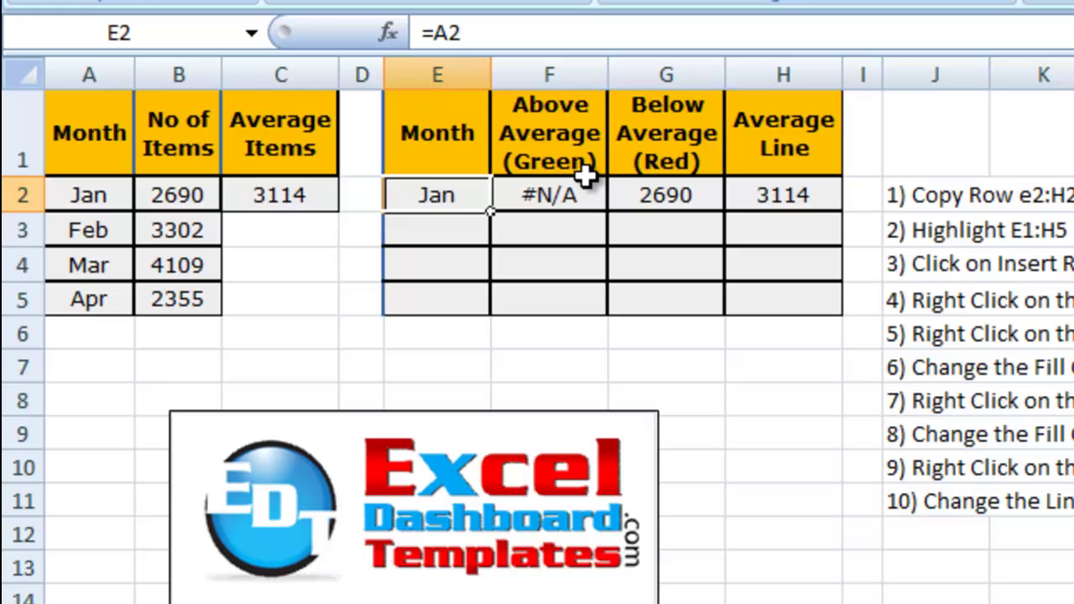
- Review the Above Average (Green), Below Average (Red) and Average Line headers and the H2 formula
left_click(558, 144)
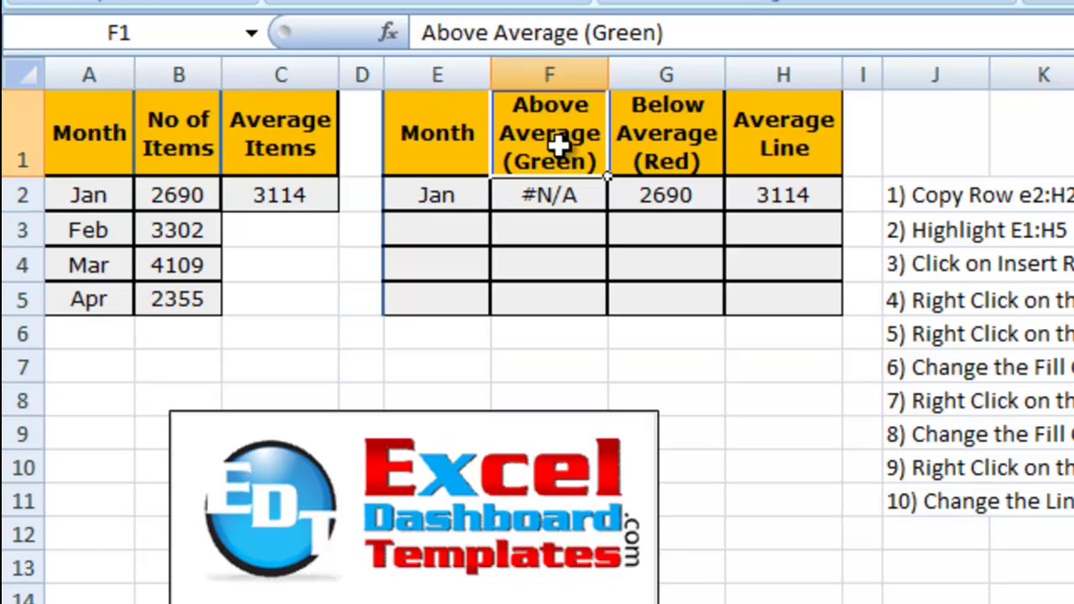
left_click(643, 147)
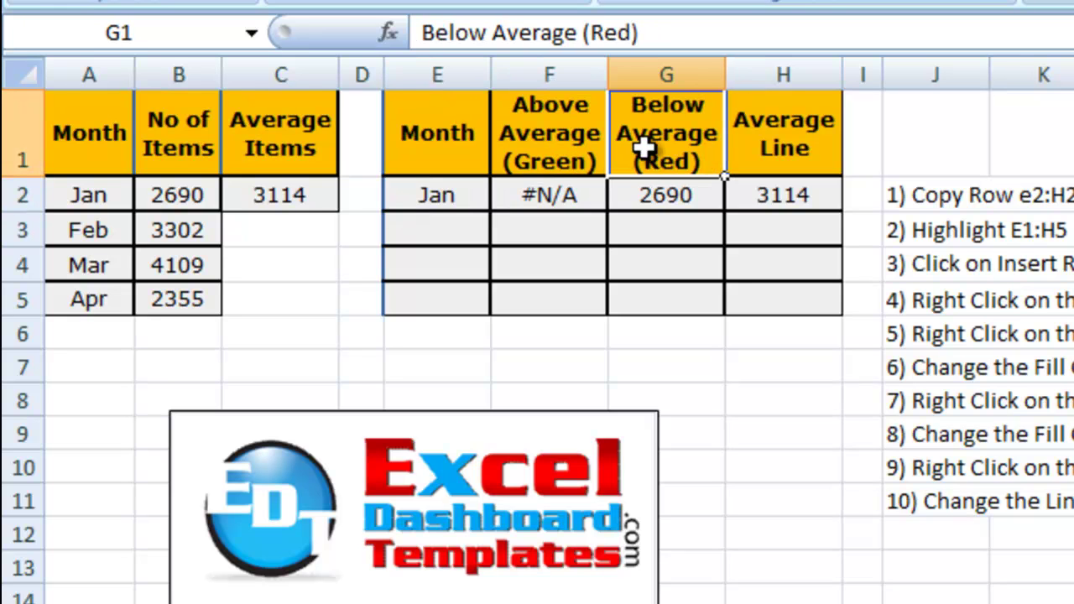
left_click(771, 138)
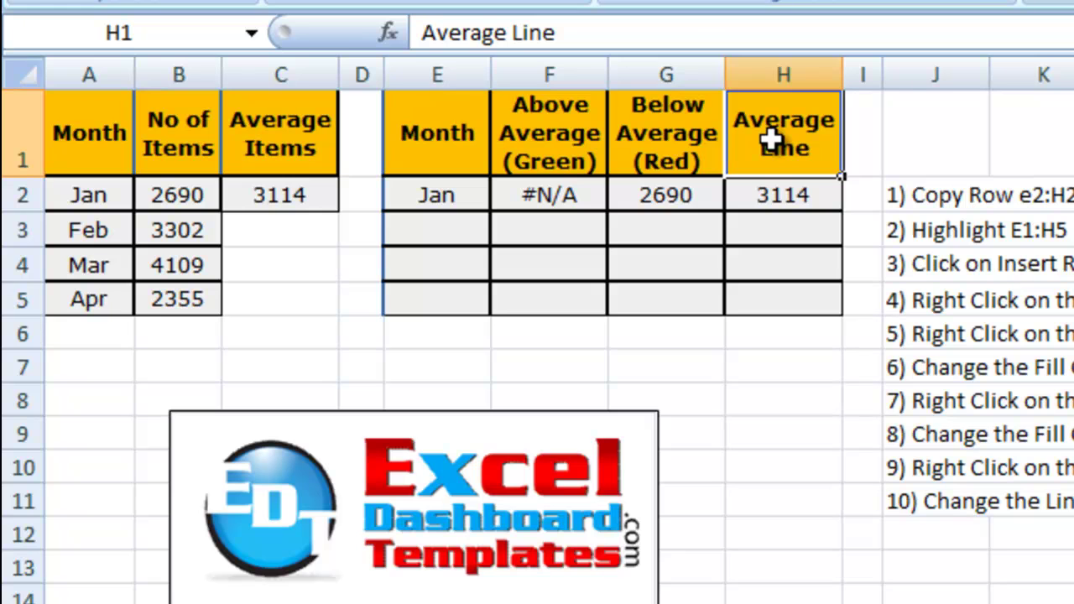
left_click(803, 194)
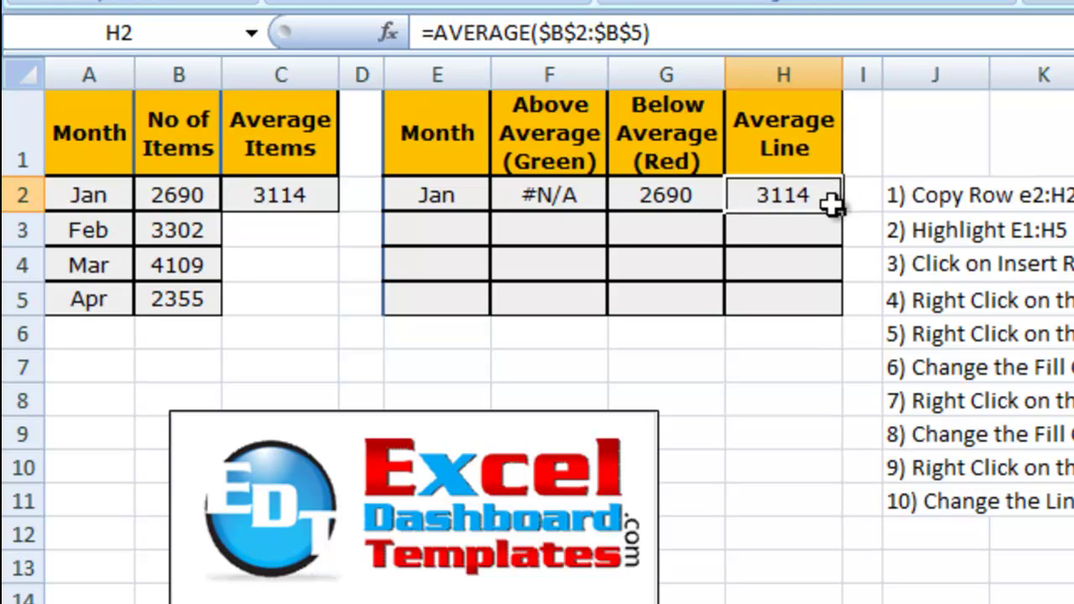
- Examine the F2 and G2 IF formulas, including the NA() part, leaving them unchanged
left_click(559, 195)
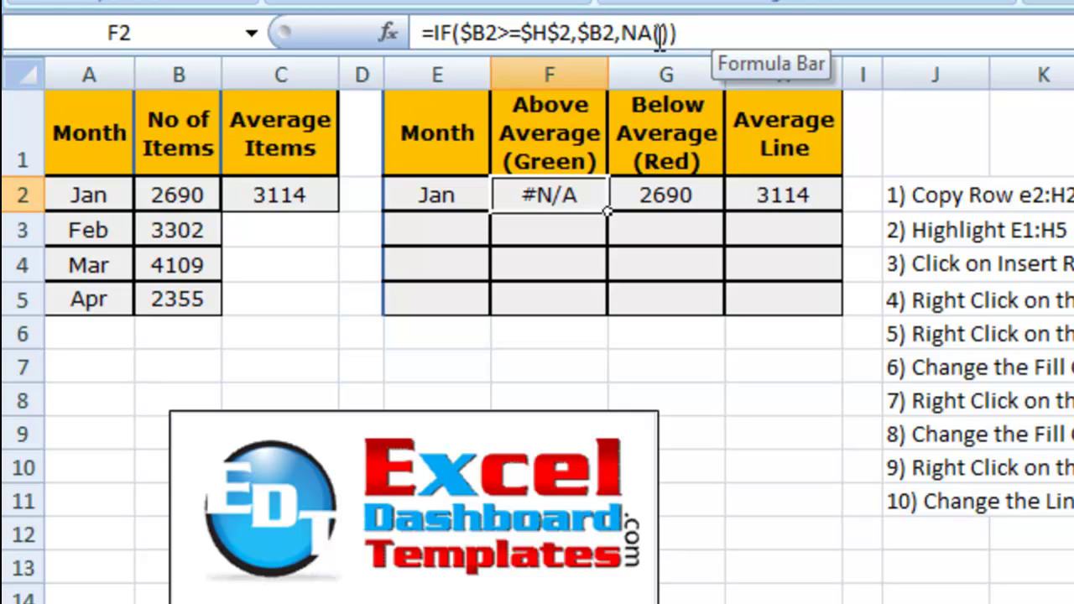
mouse_move(659, 34)
left_mouse_down()
mouse_move(623, 34)
mouse_move(674, 33)
left_mouse_up()
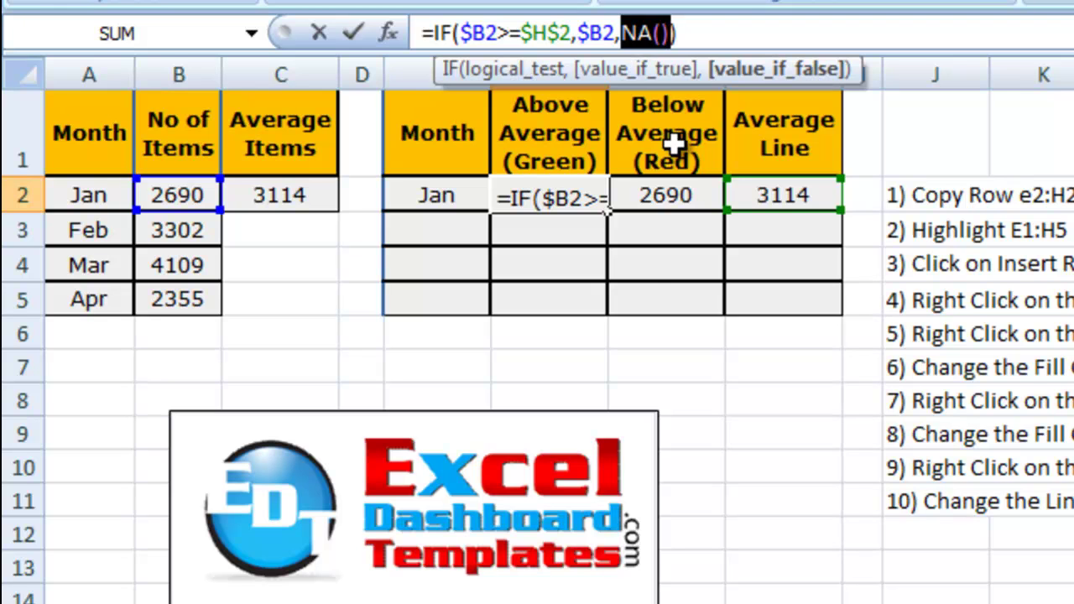
key("ctrl+Return")
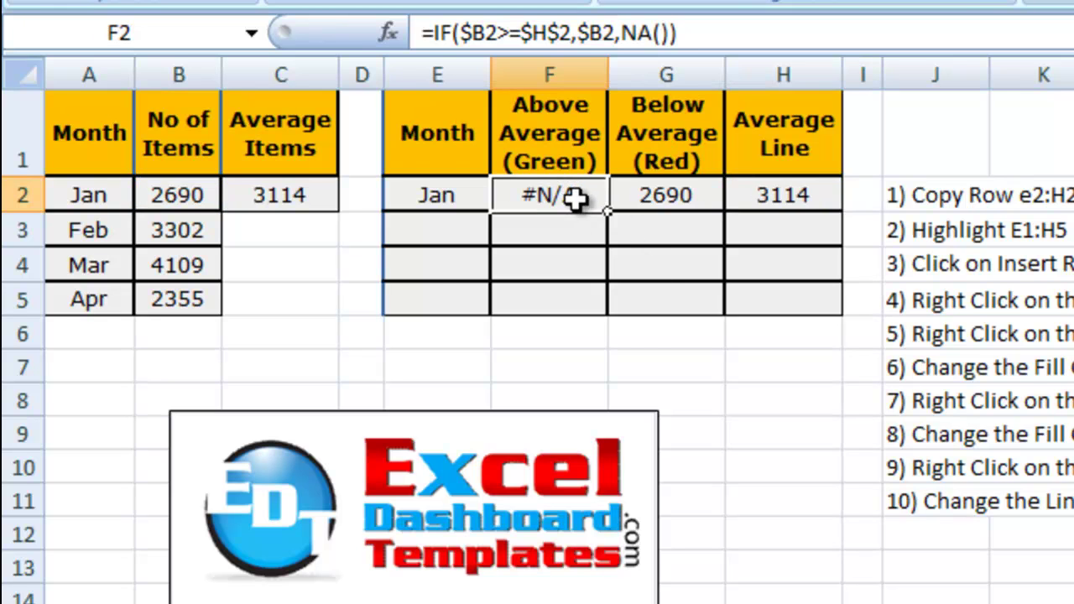
left_click(576, 198)
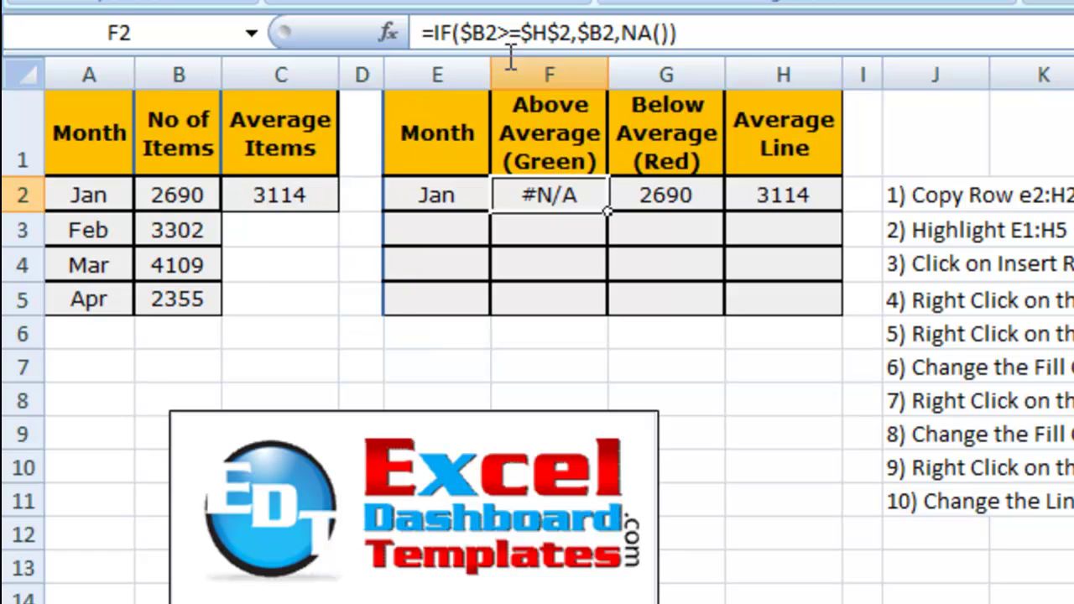
left_click(755, 202)
left_click(663, 198)
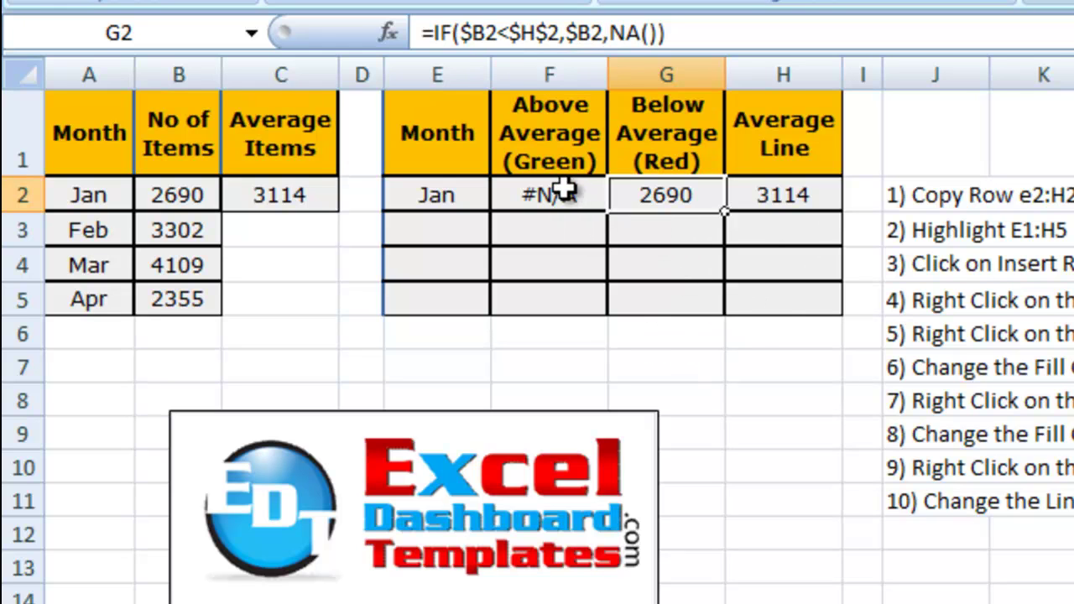
- Select the helper table from the Month header to the Average Line column, E1:H5
left_click_drag(474, 199, 796, 212)
left_click_drag(470, 200, 839, 300)
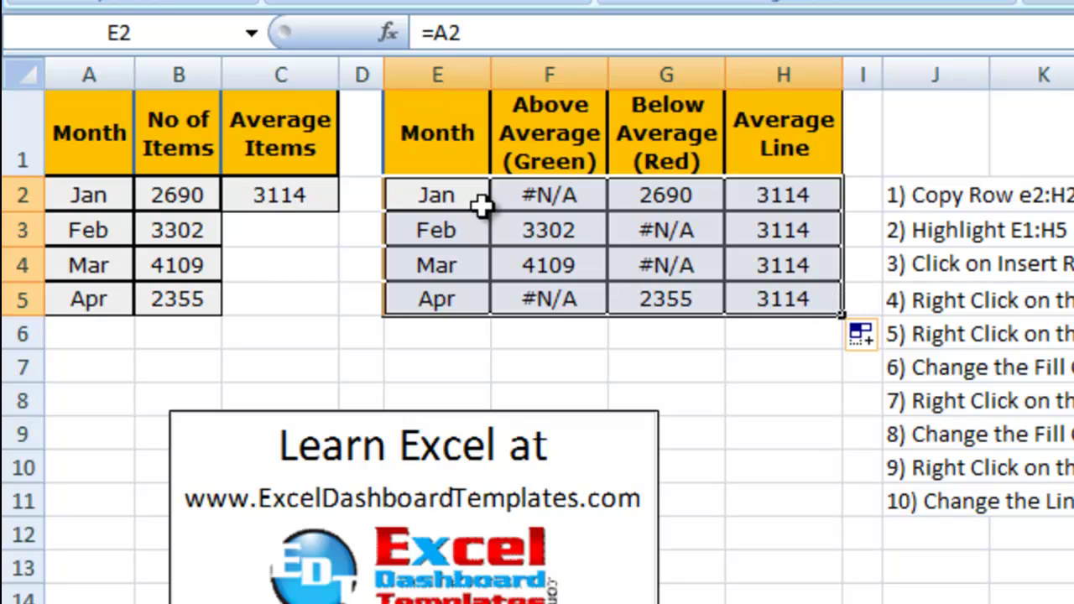
left_click_drag(546, 163, 527, 303)
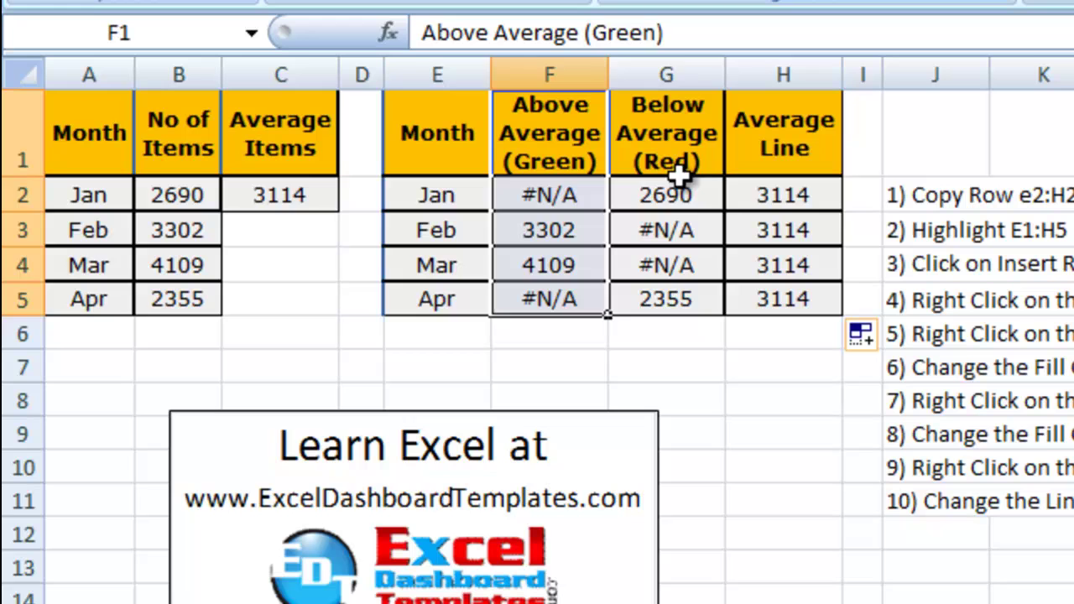
left_click_drag(684, 162, 685, 298)
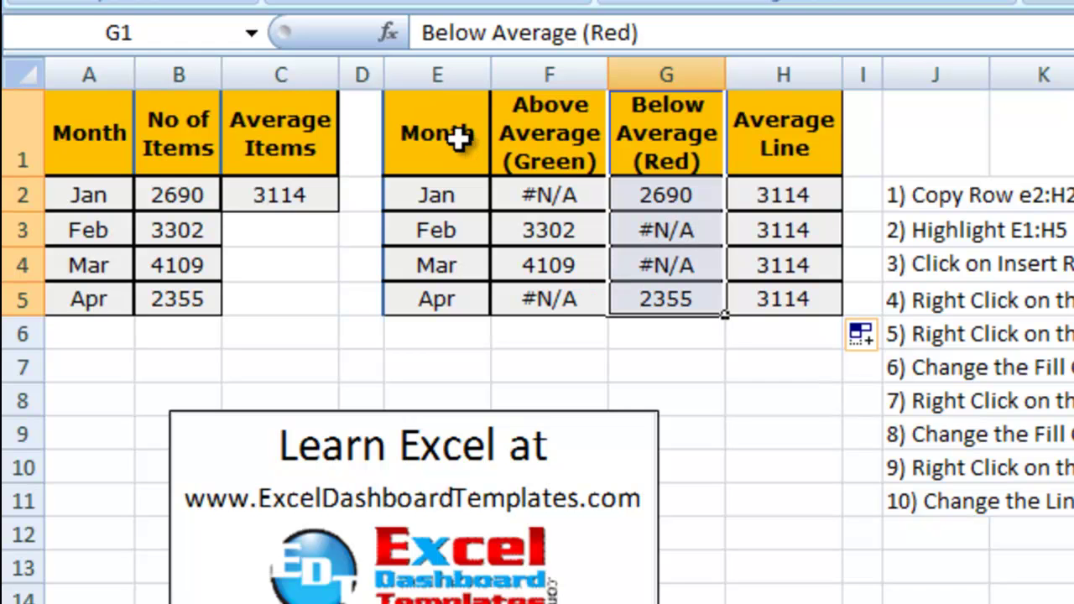
left_click_drag(460, 136, 754, 294)
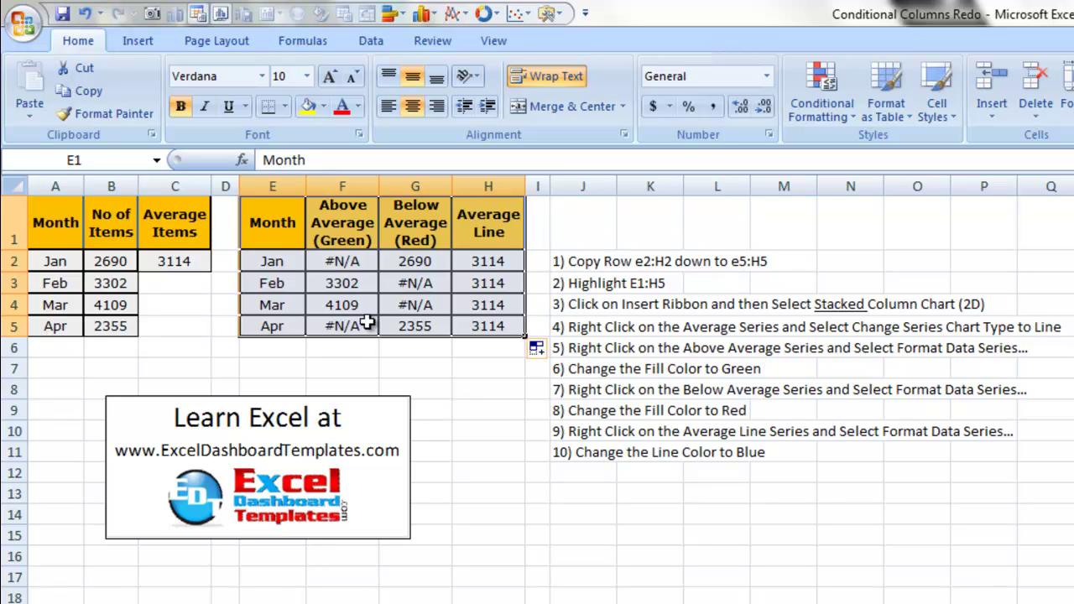
- Insert a 2-D Stacked Column chart of E1:H5 and move it right of the table
left_click(130, 44)
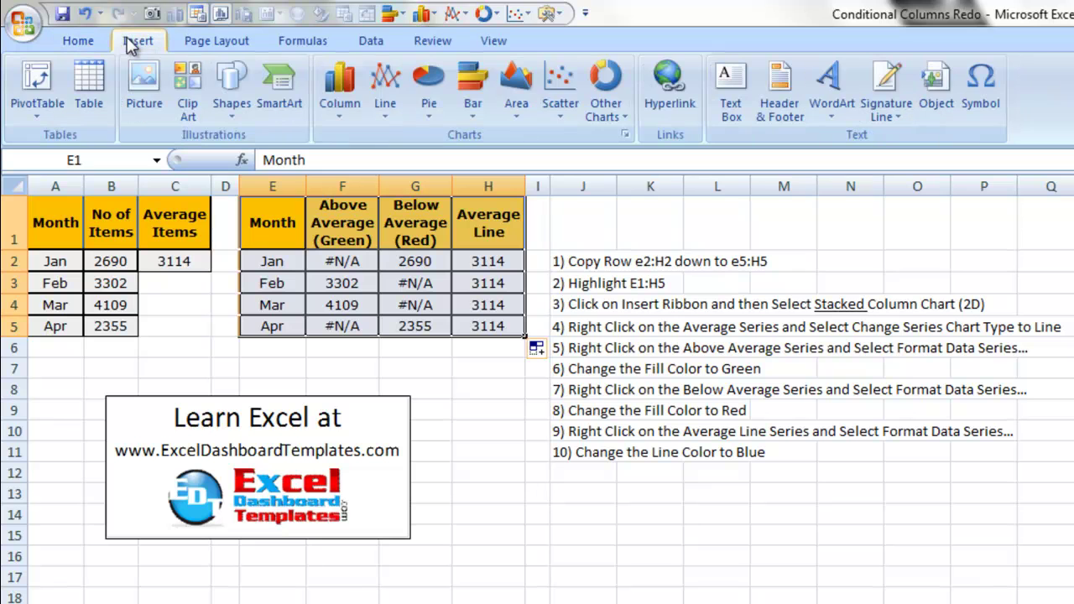
left_click(339, 103)
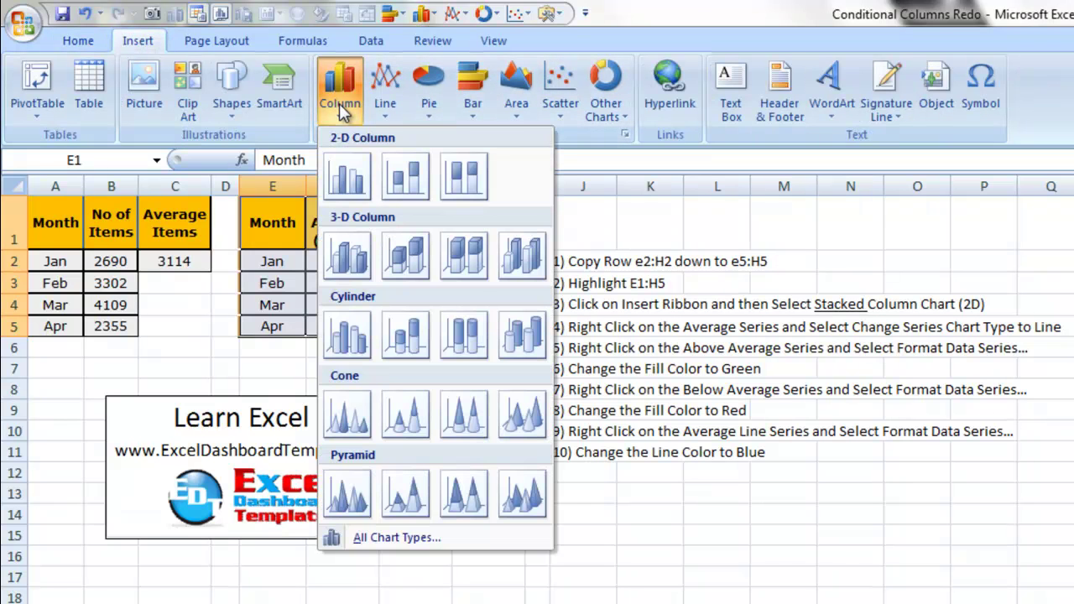
left_click(401, 175)
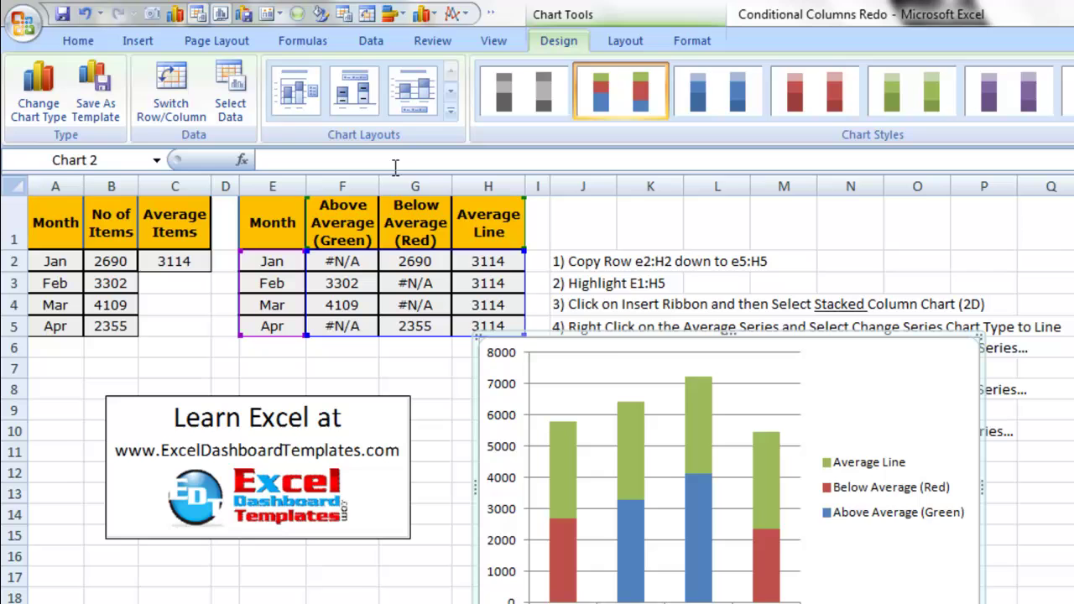
left_click_drag(648, 330, 706, 198)
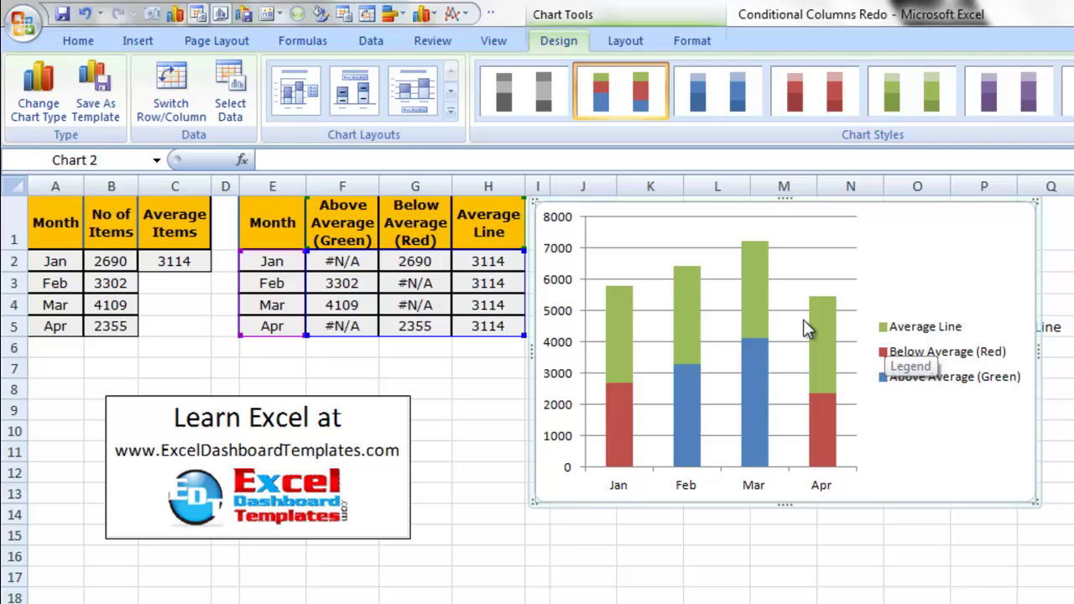
- Change the Average Line series to a plain Line chart type, giving a flat line at 3114
left_click(685, 308)
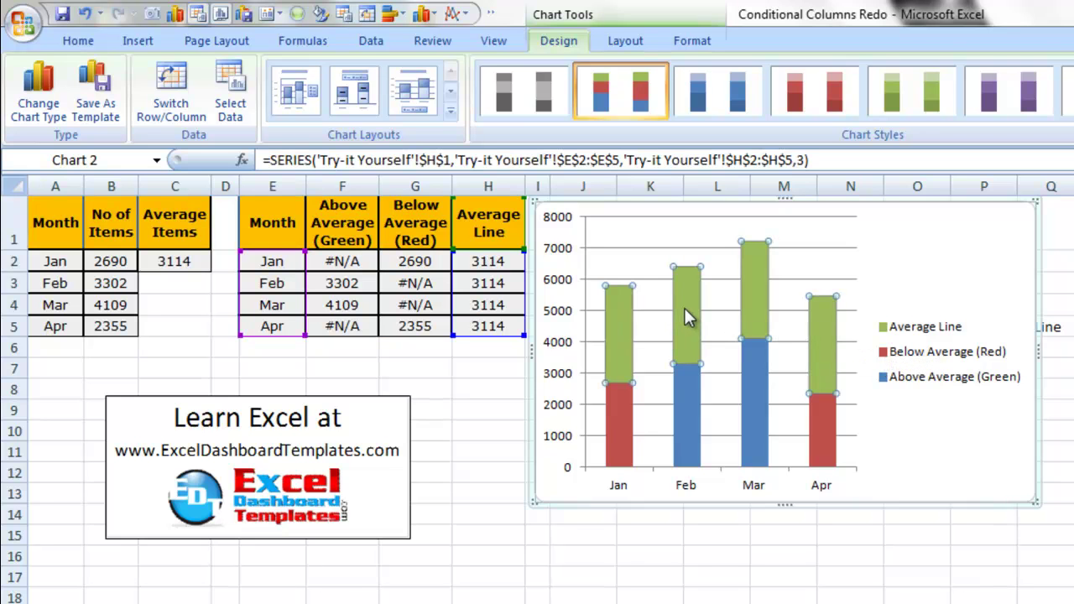
left_click(59, 103)
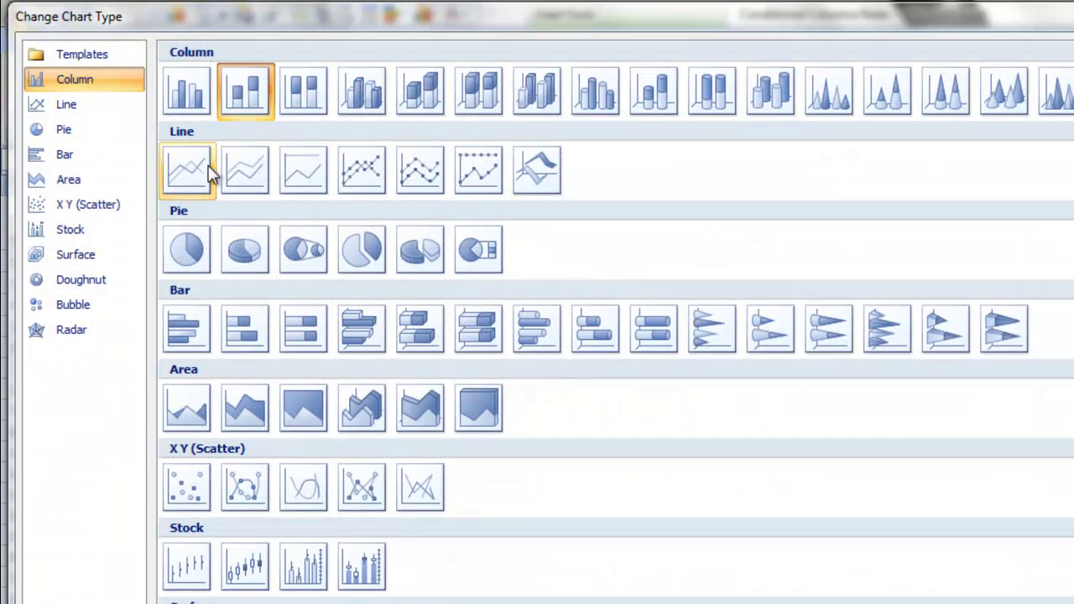
left_click(209, 167)
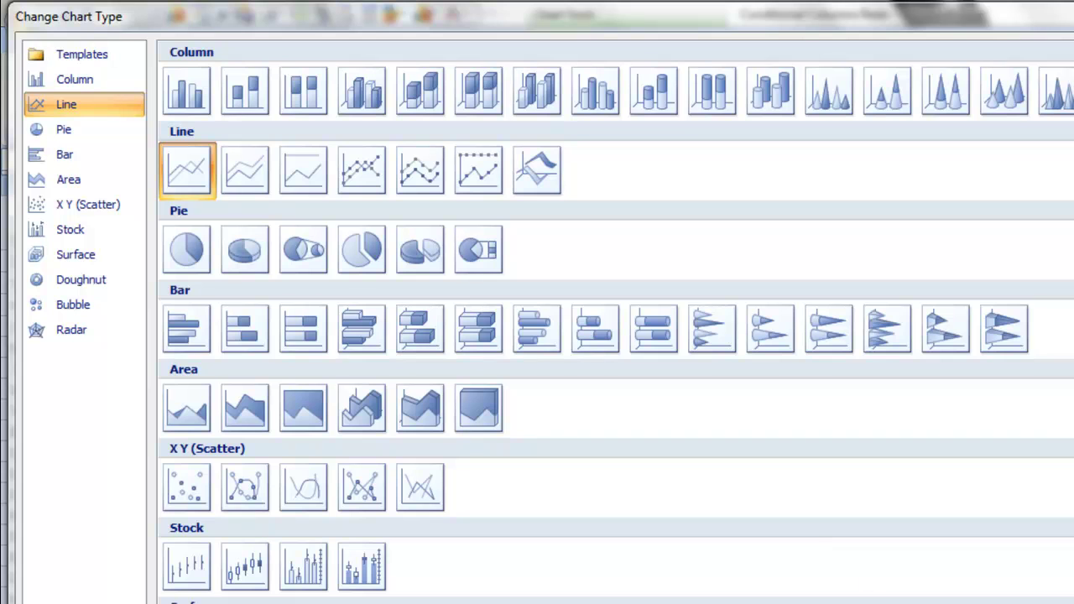
key("Return")
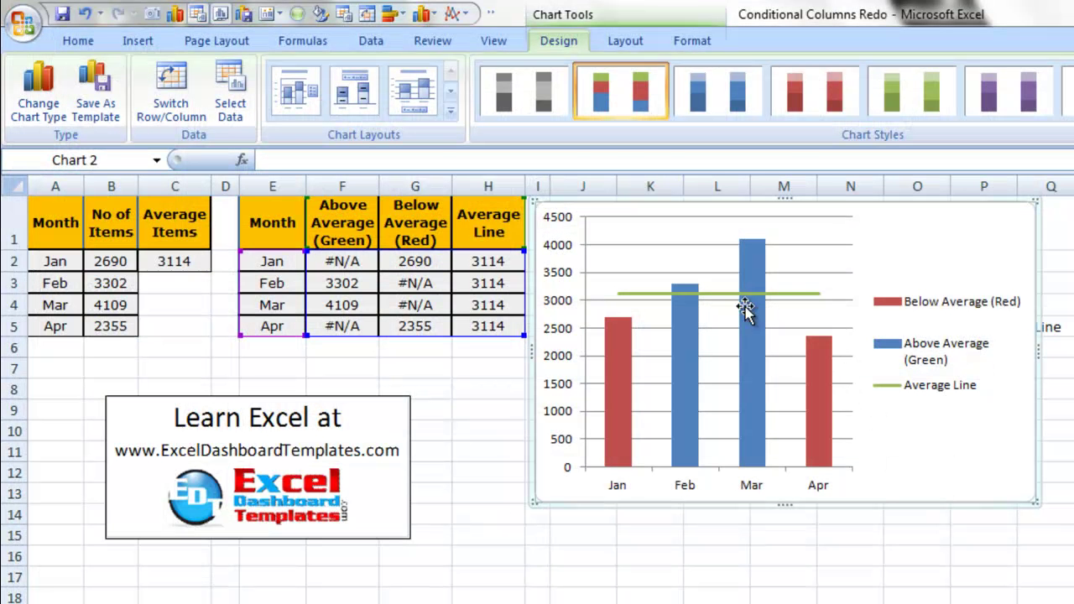
left_click(724, 295)
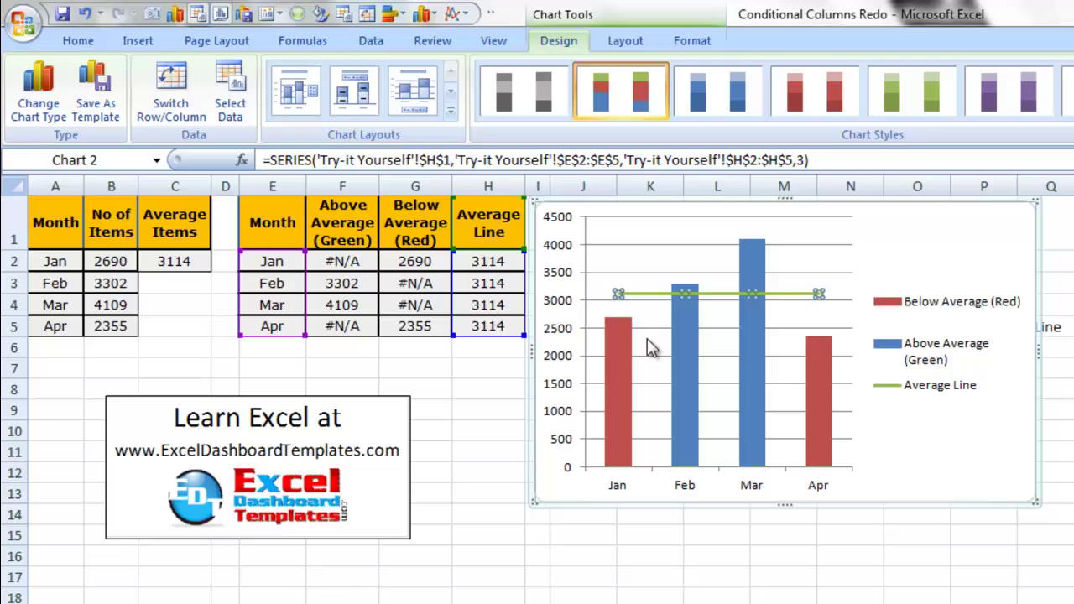
- Select the Above Average (Green) columns and bring up the Chart Tools Layout tab
left_click(619, 377)
left_click(677, 368)
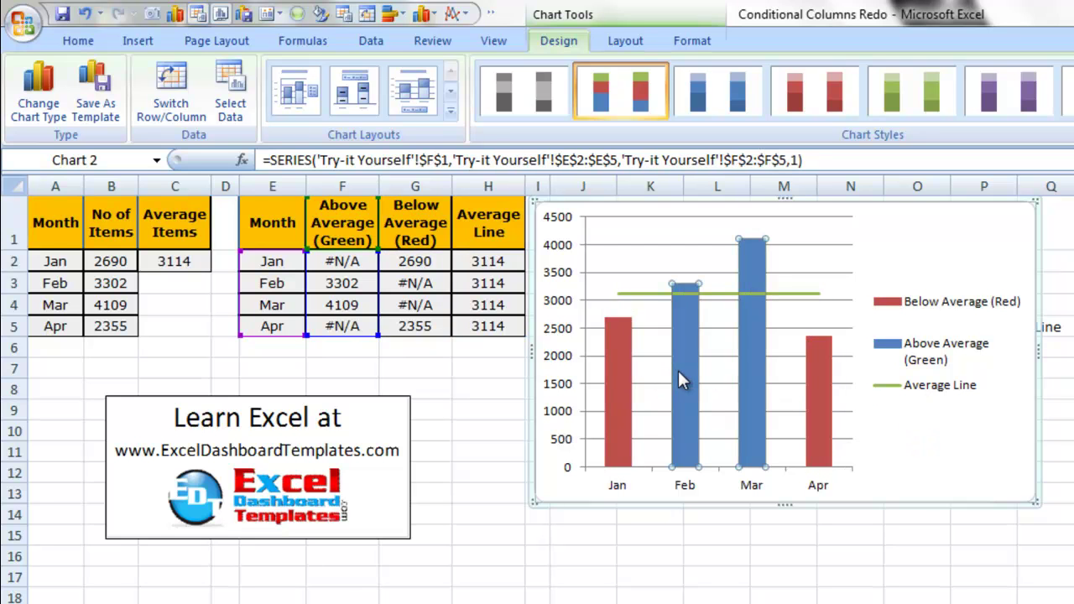
left_click(811, 376)
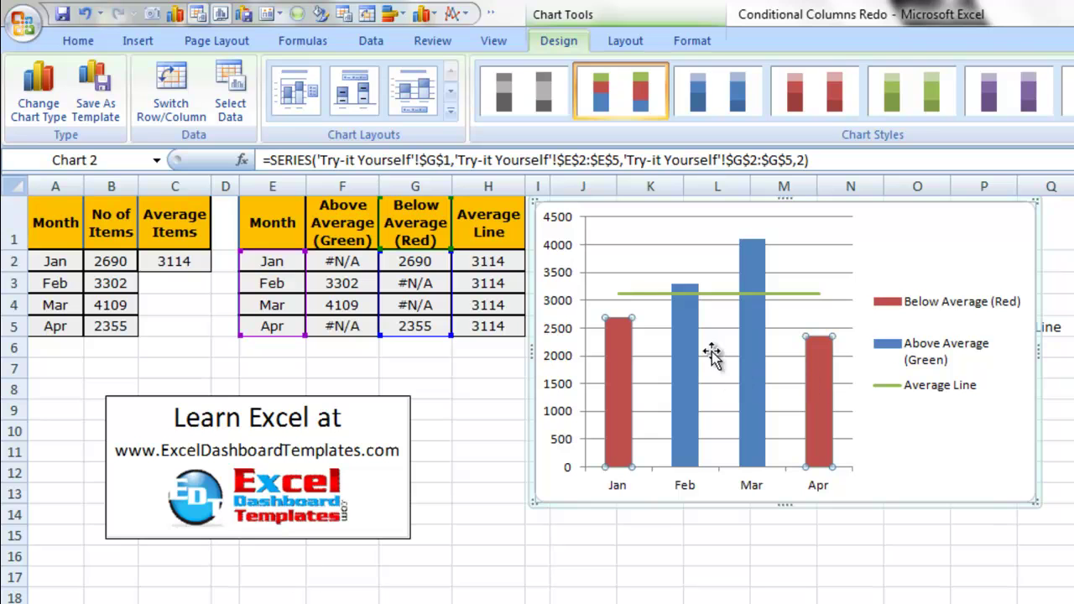
left_click(689, 332)
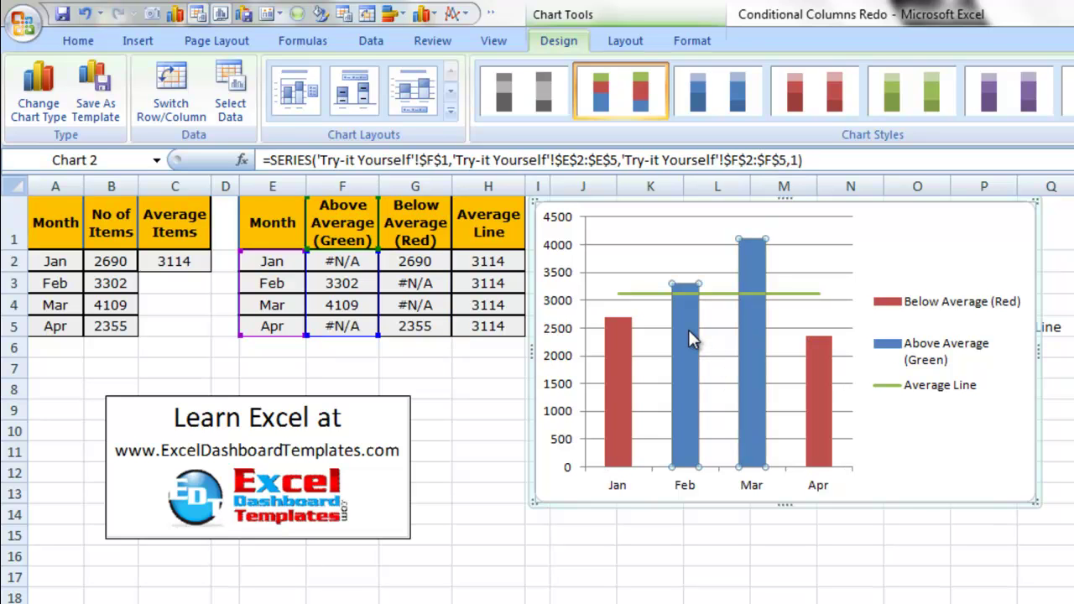
right_click(688, 331)
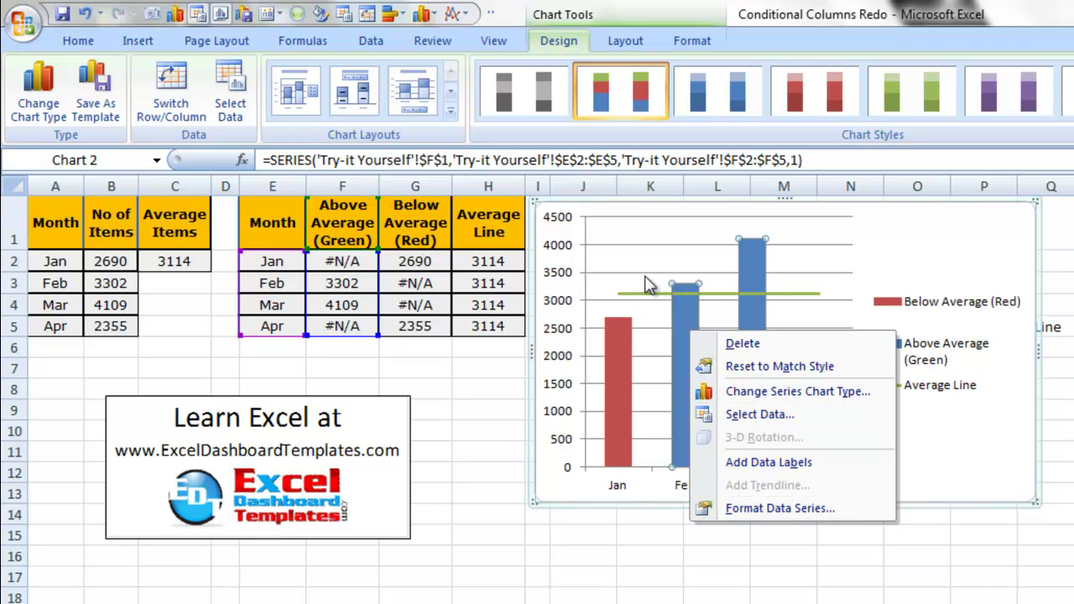
left_click(602, 239)
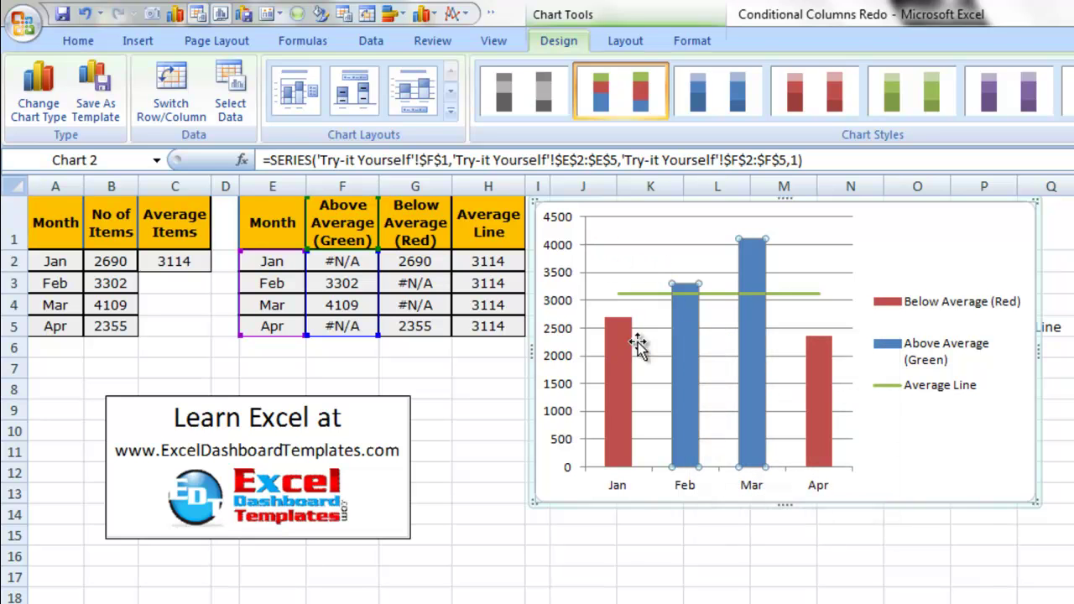
right_click(691, 333)
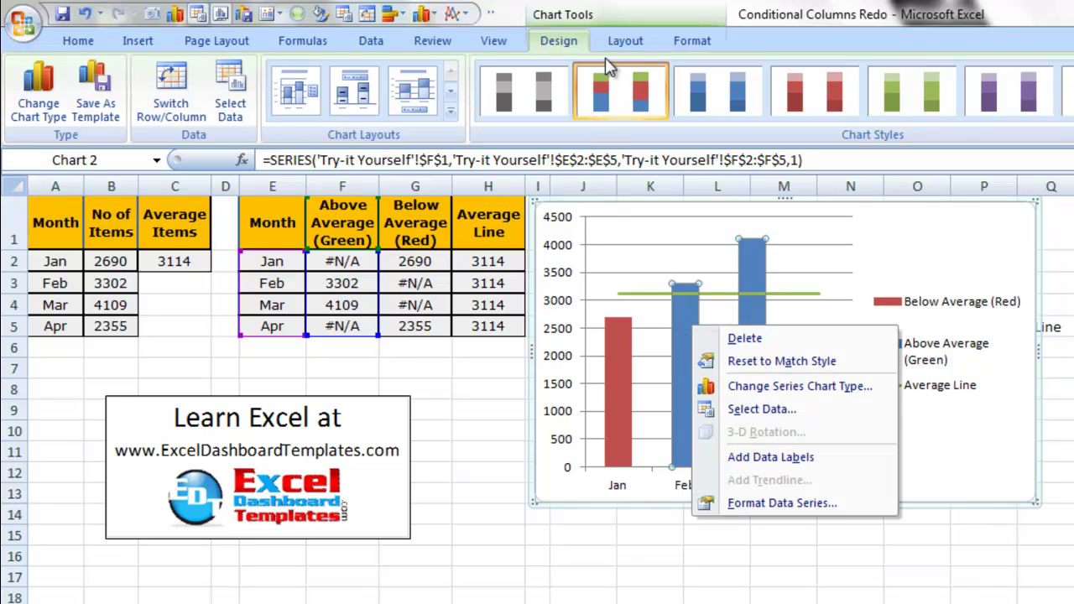
left_click(626, 40)
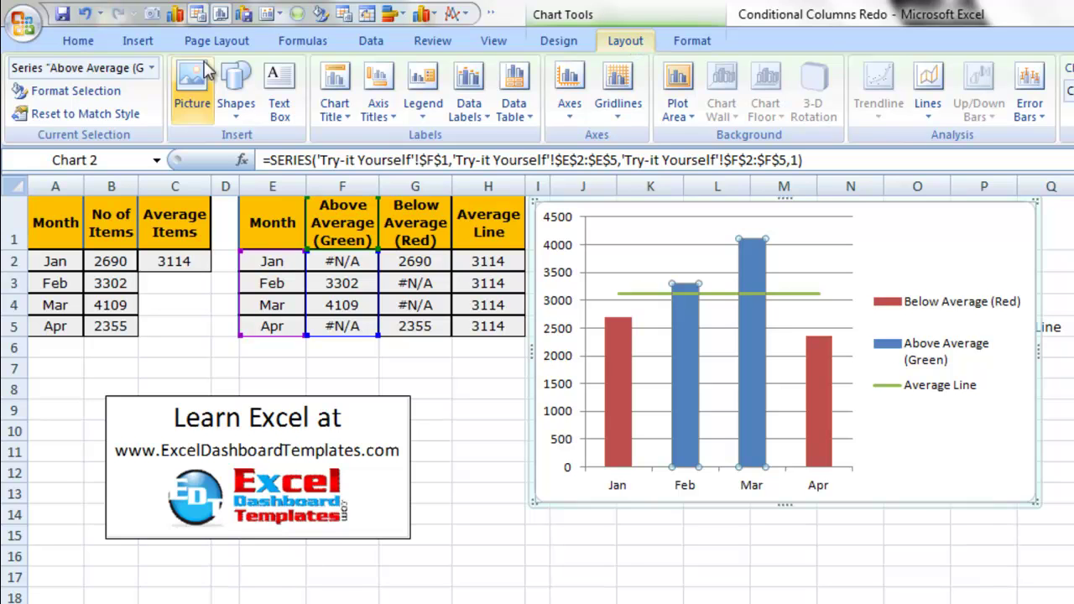
- Give the Above Average series a solid Green fill through Format Selection
left_click(82, 94)
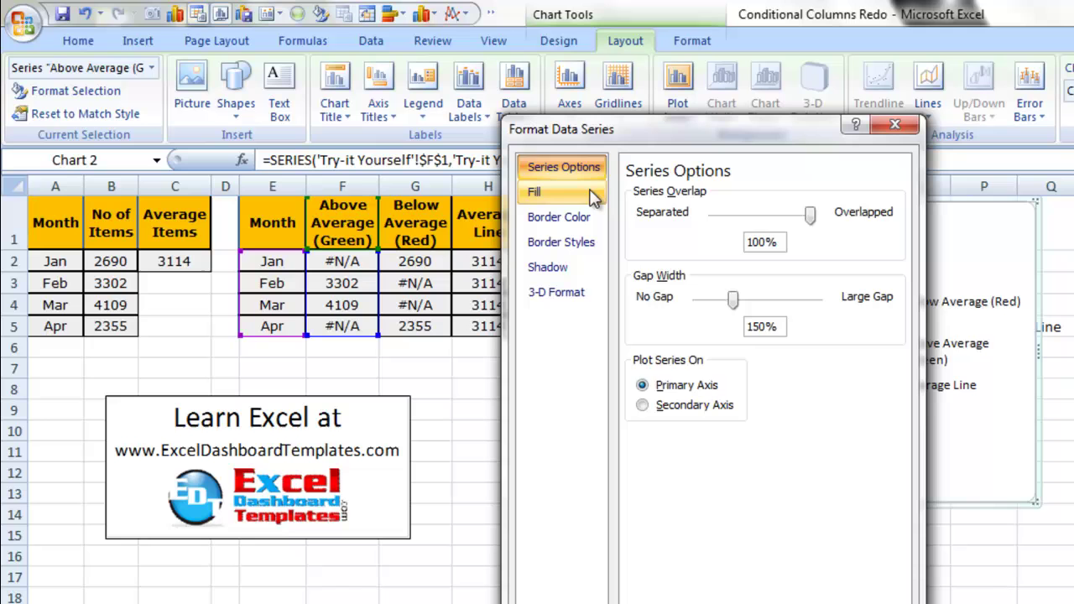
left_click(577, 200)
left_click_drag(683, 120, 384, 80)
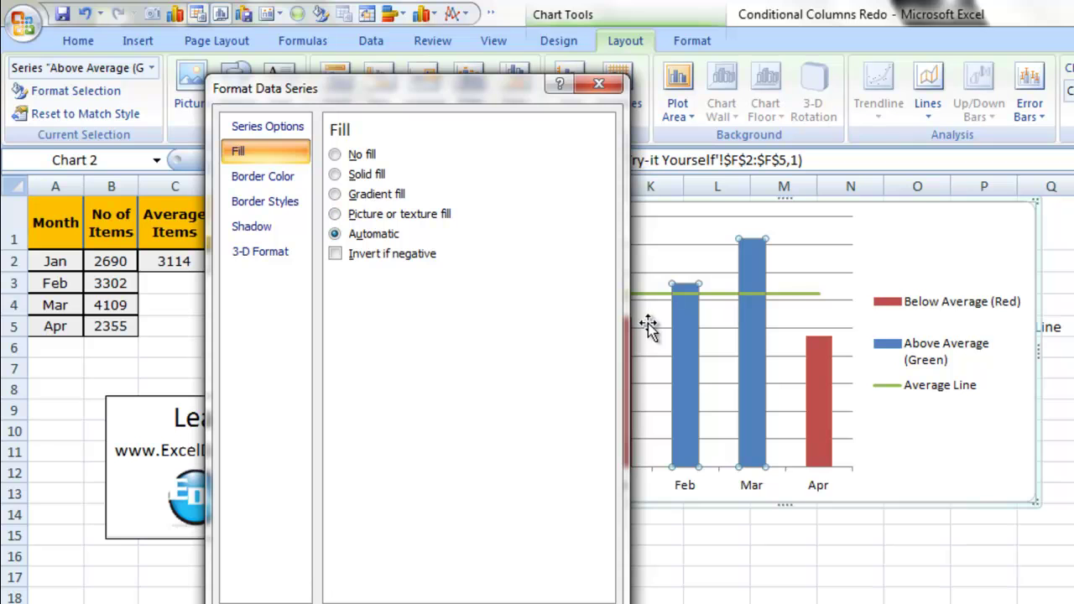
left_click(367, 174)
left_click(413, 280)
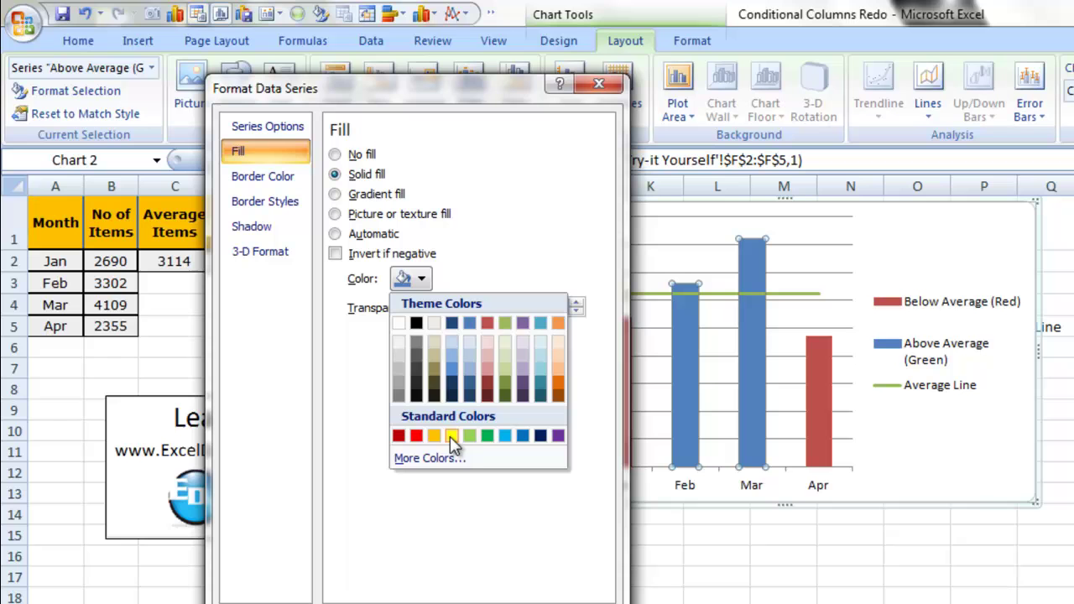
left_click(487, 436)
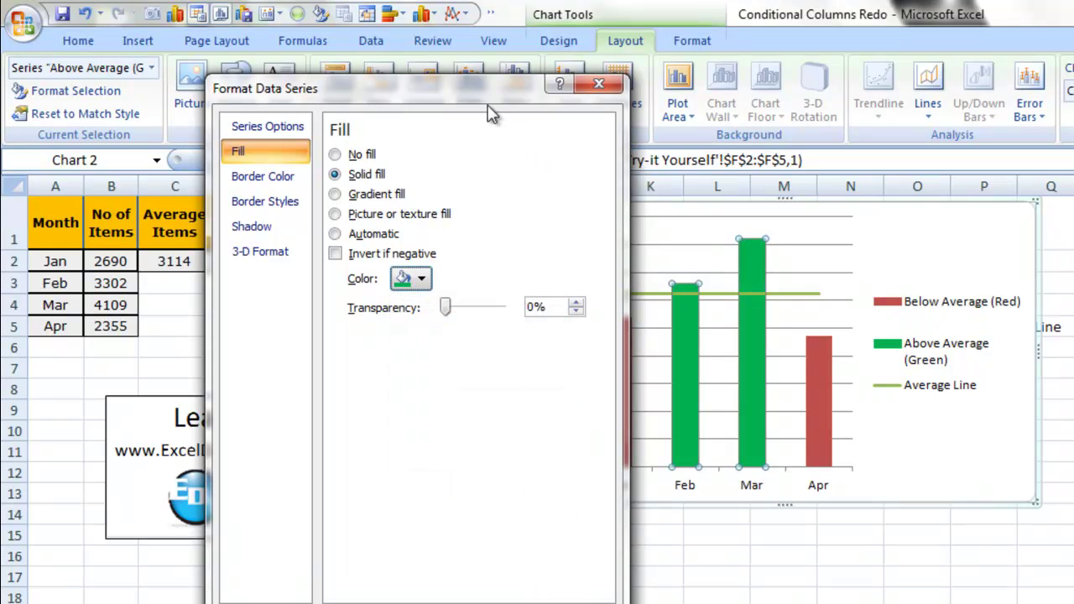
left_click_drag(477, 89, 419, 67)
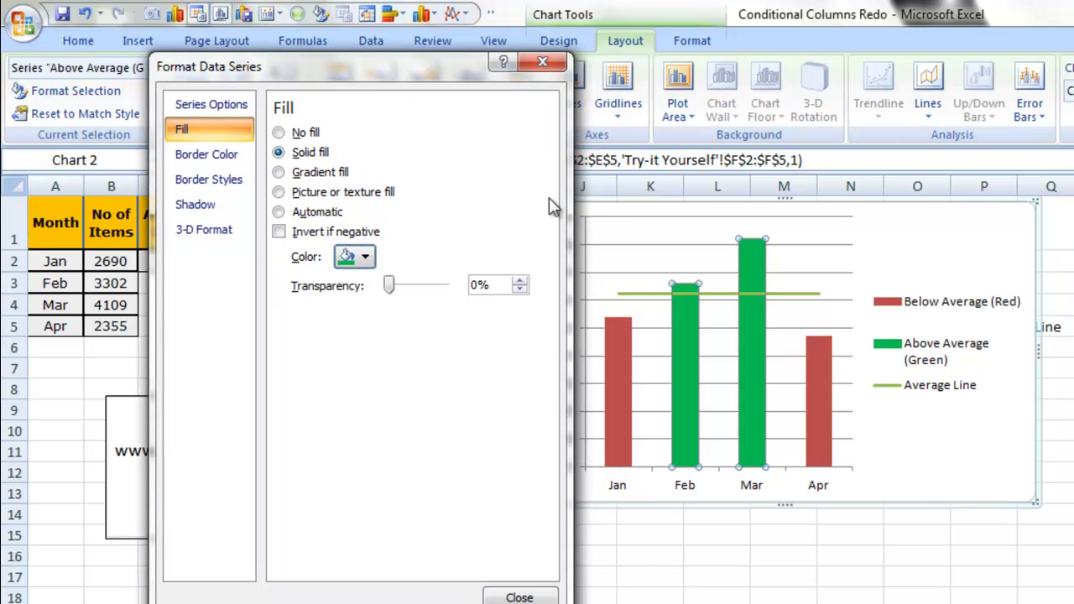
- Give the Below Average series a solid Red fill
left_click(613, 360)
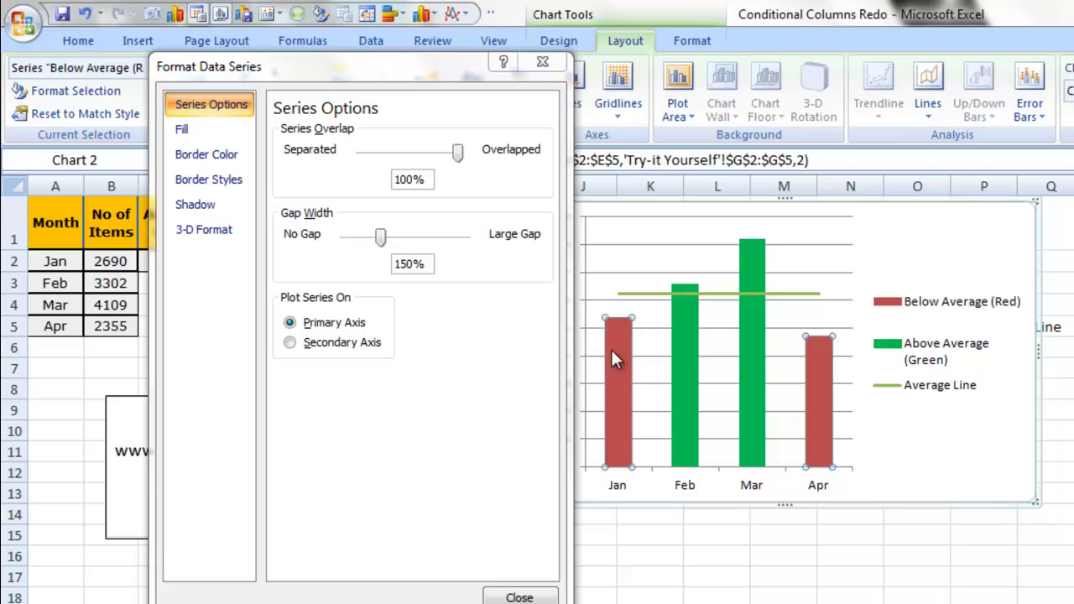
left_click(218, 133)
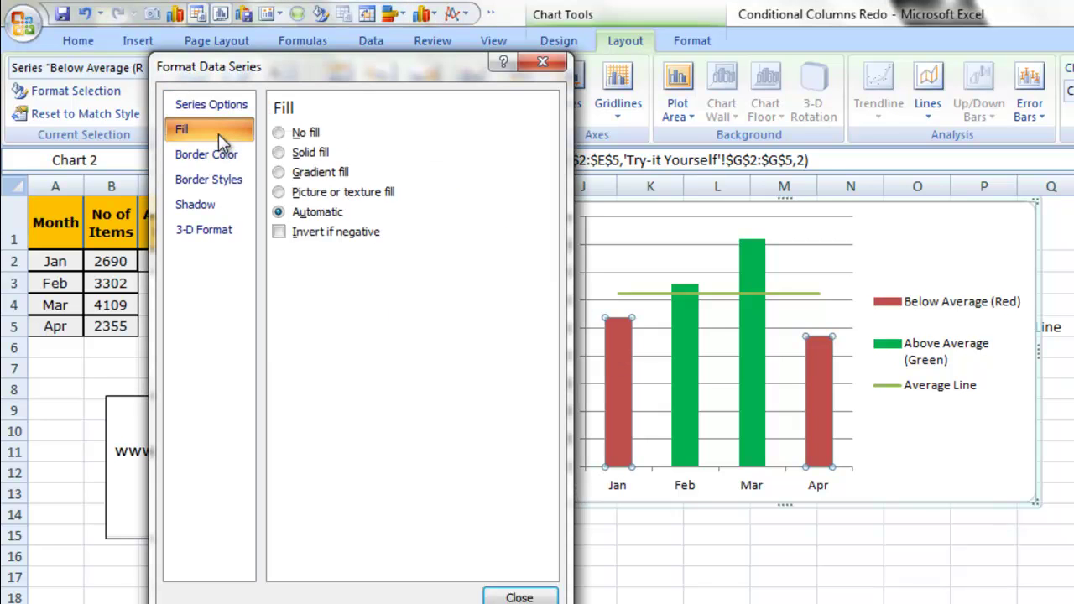
left_click(314, 154)
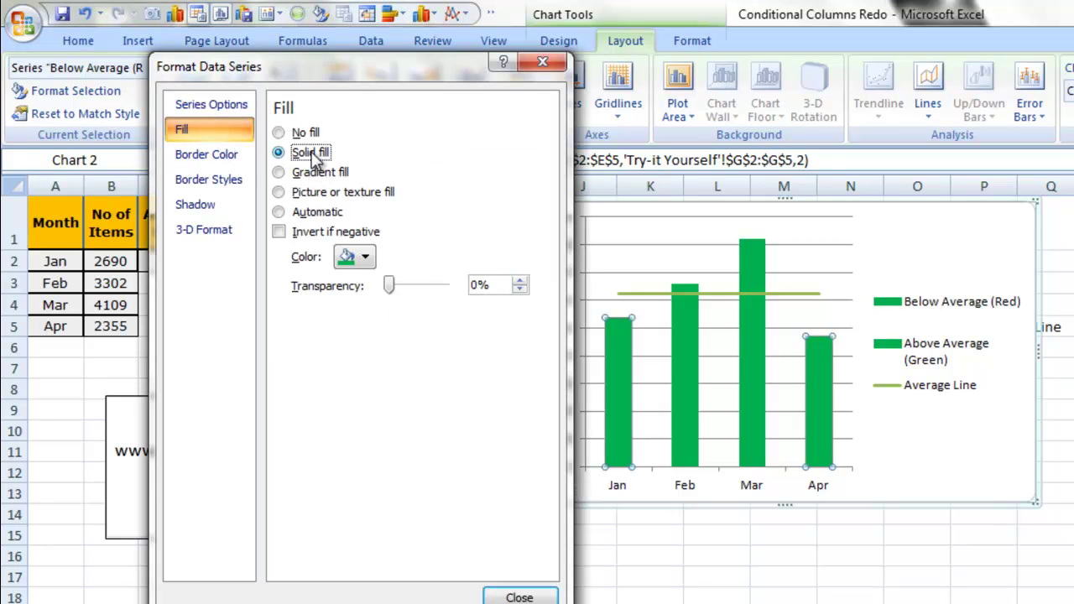
left_click(359, 259)
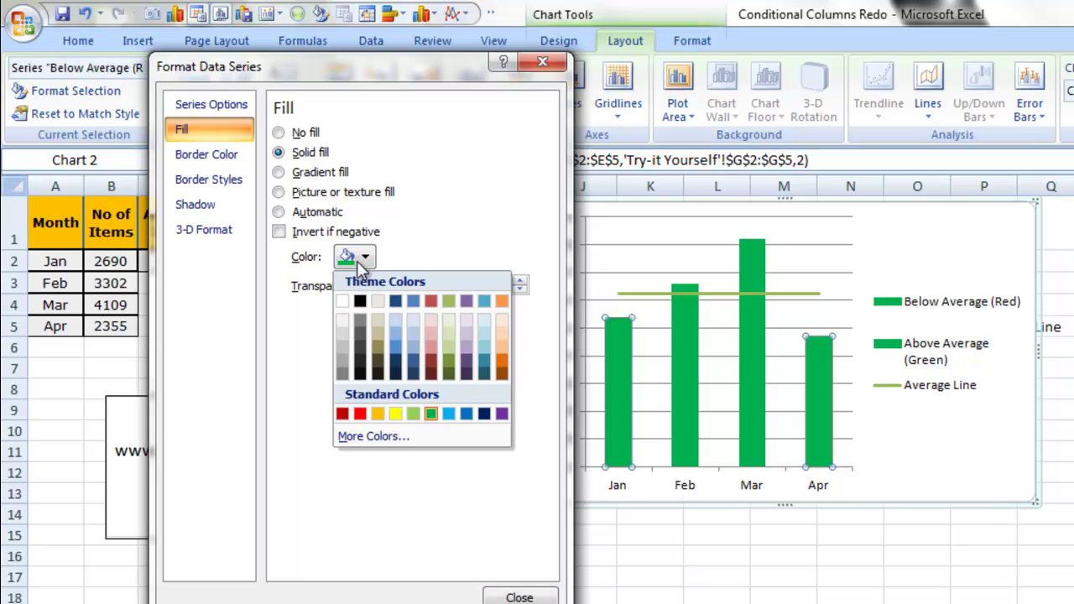
left_click(342, 414)
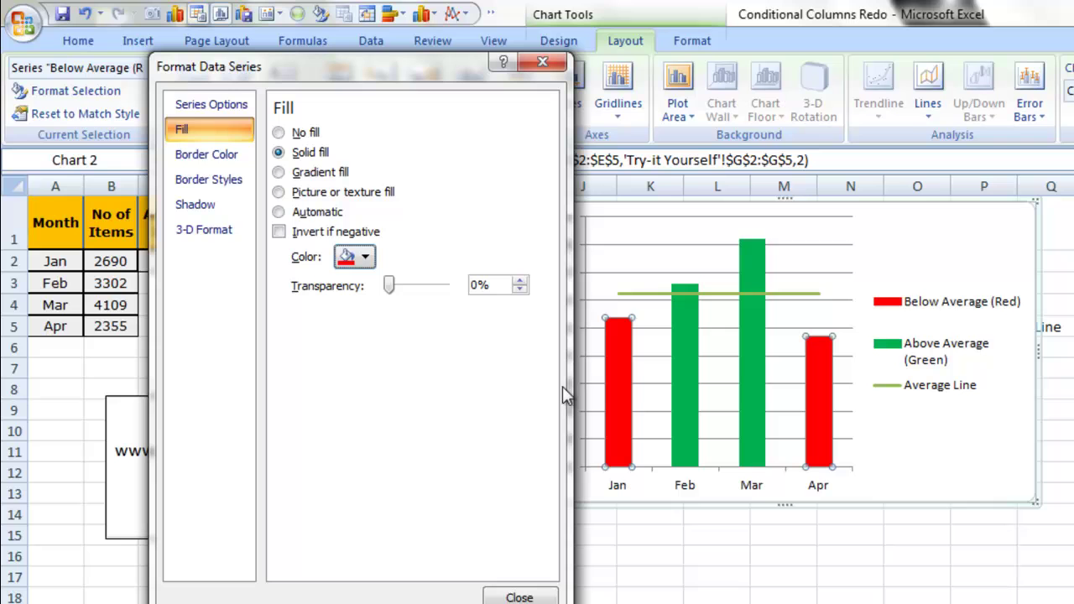
- Make the Average Line a solid dark blue line
left_click(676, 294)
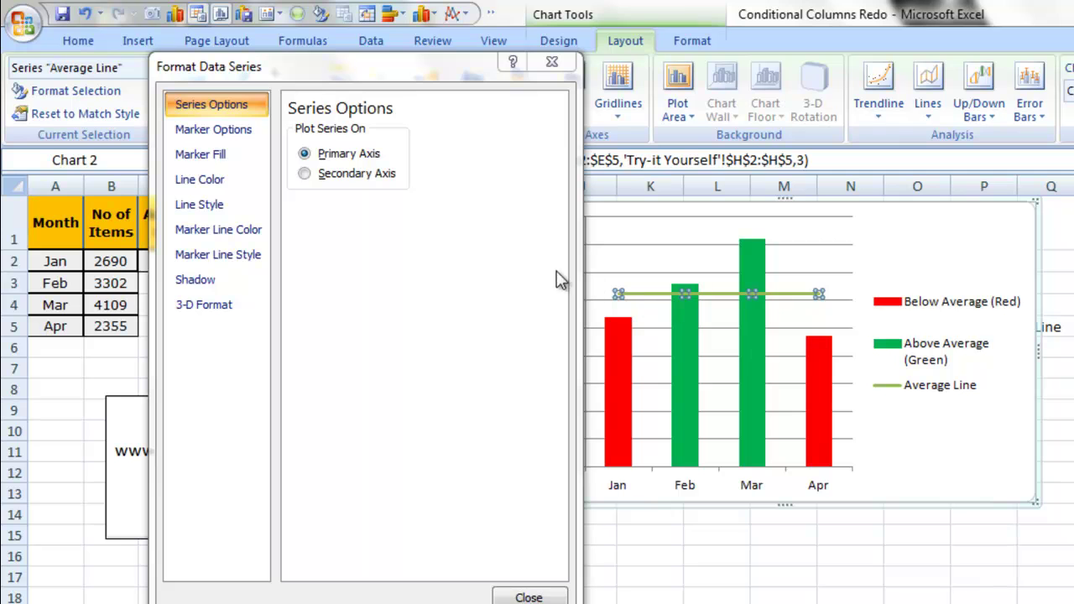
left_click(219, 175)
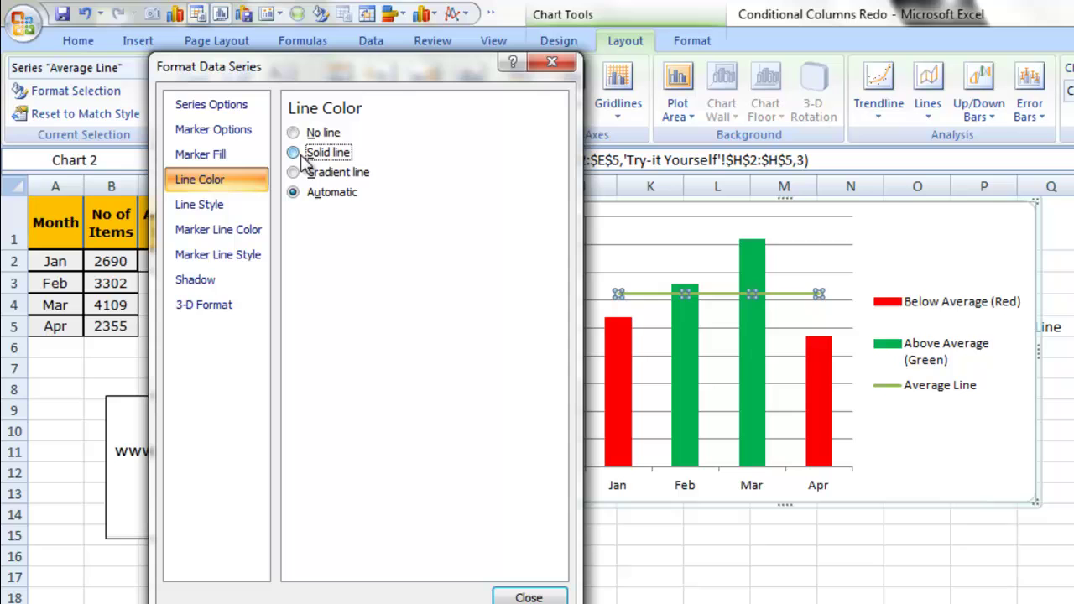
left_click(301, 156)
left_click(379, 218)
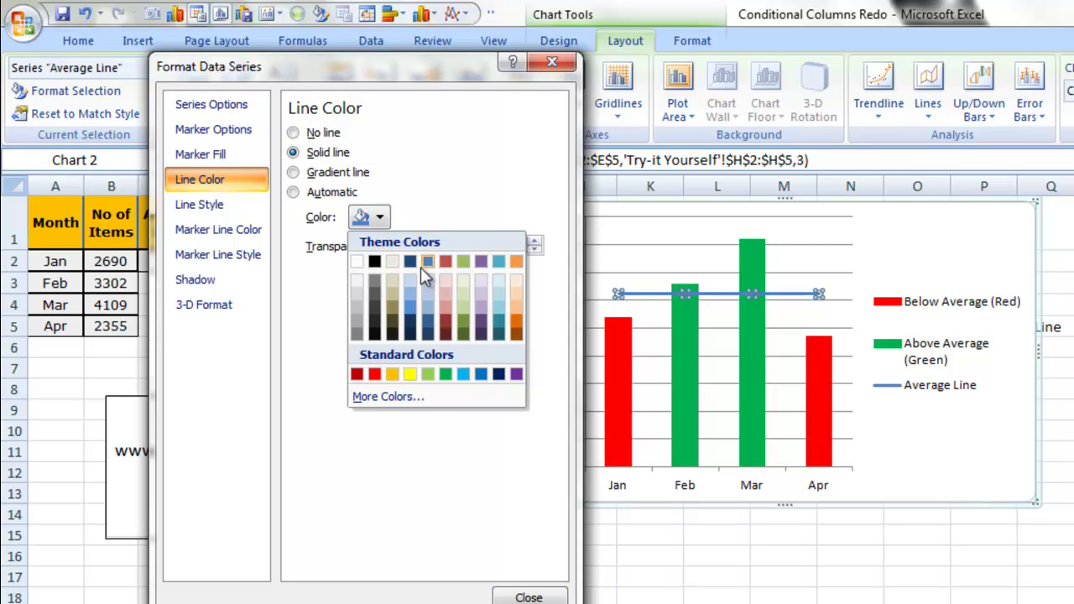
left_click(499, 373)
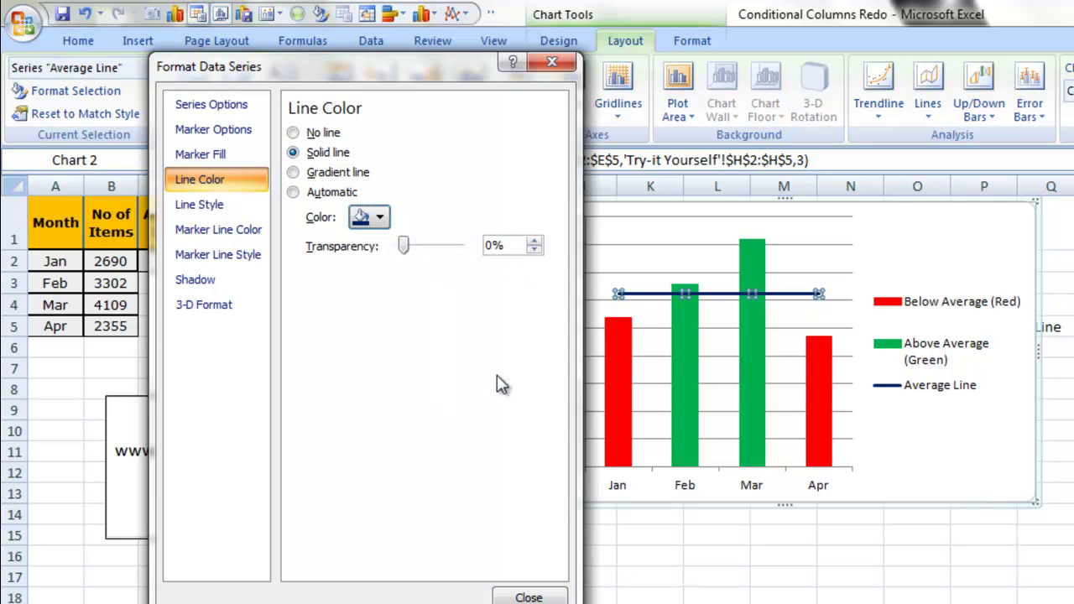
- Close the formatting window and change March's item count in B4 to 1109
left_click(534, 597)
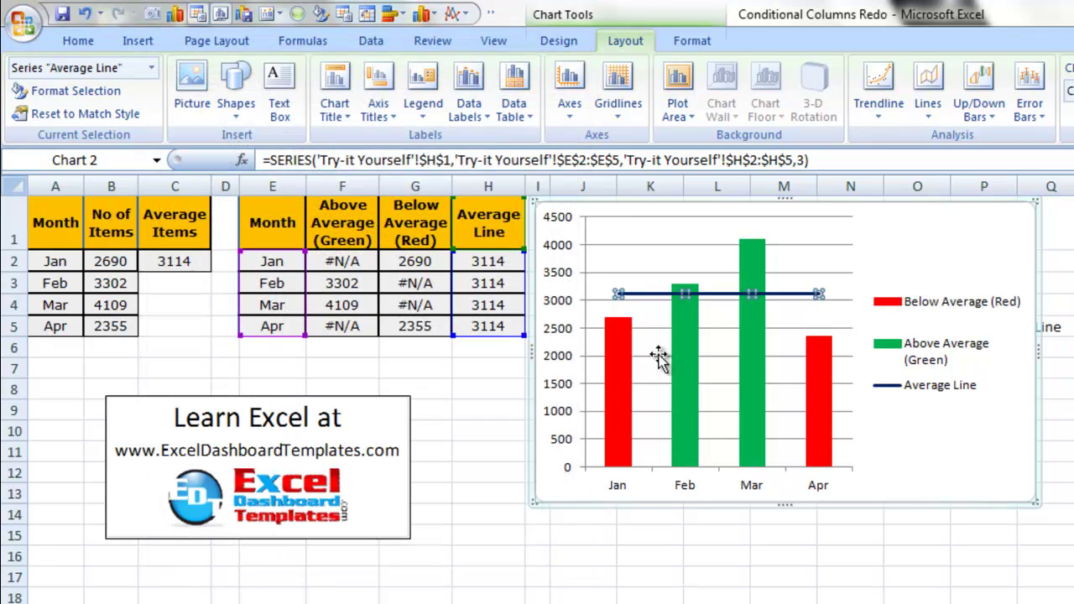
left_click(668, 348)
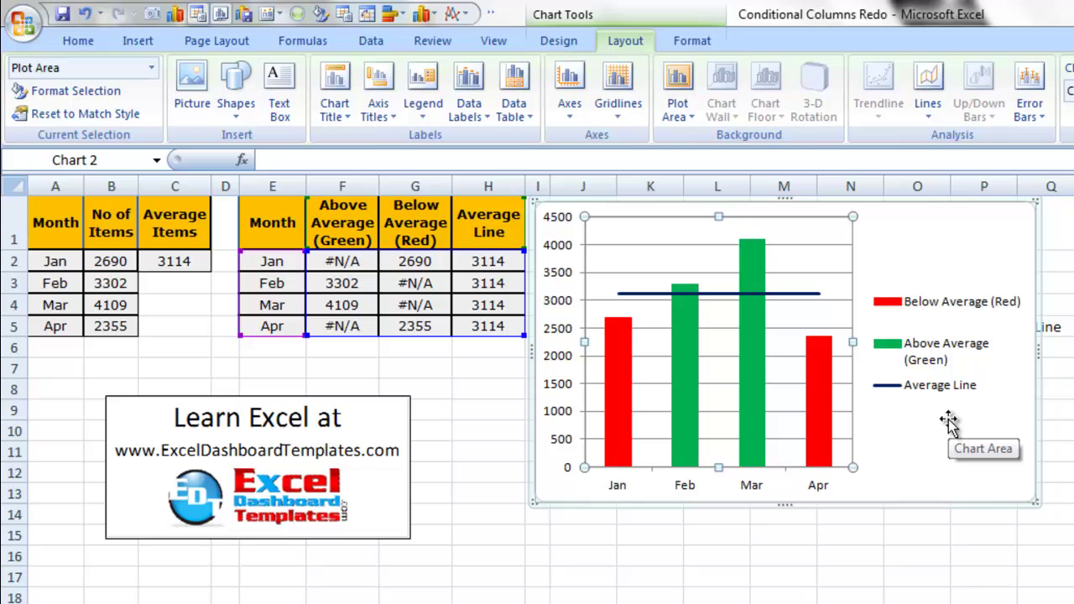
left_click(110, 305)
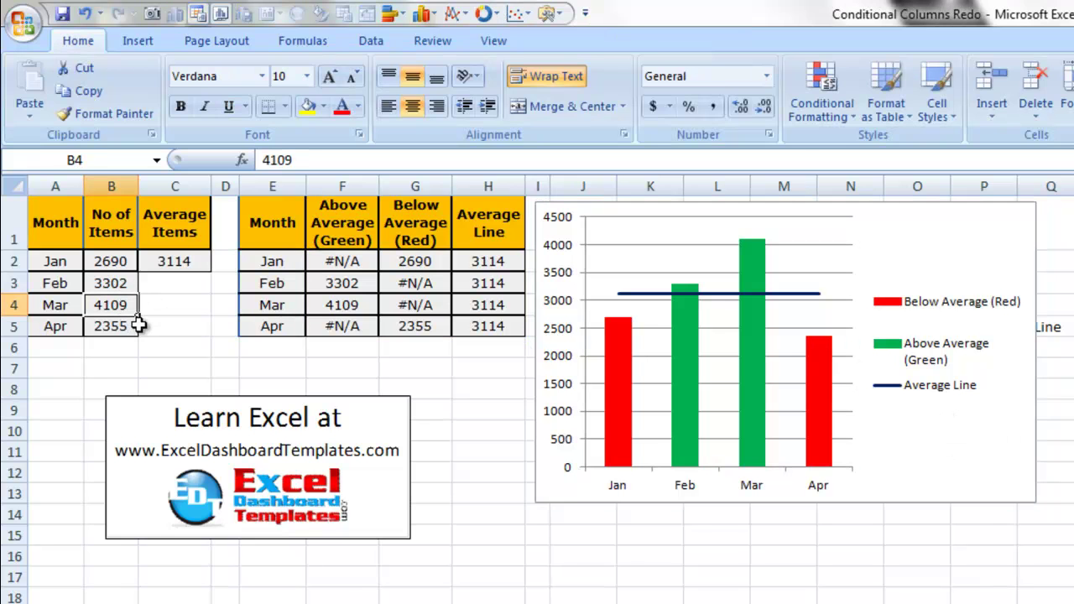
type("11")
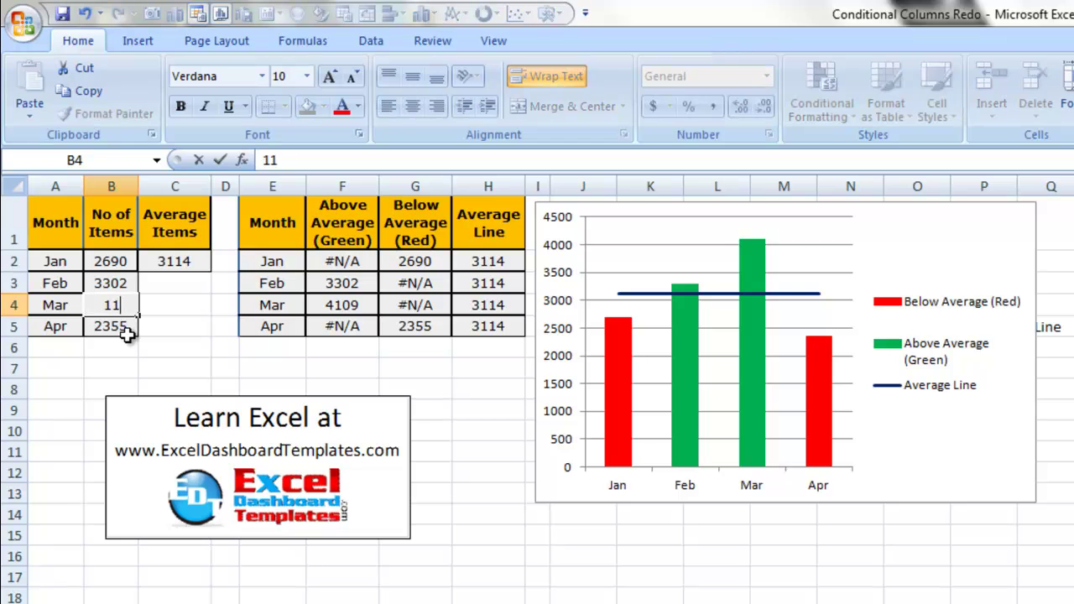
type("09")
key("Return")
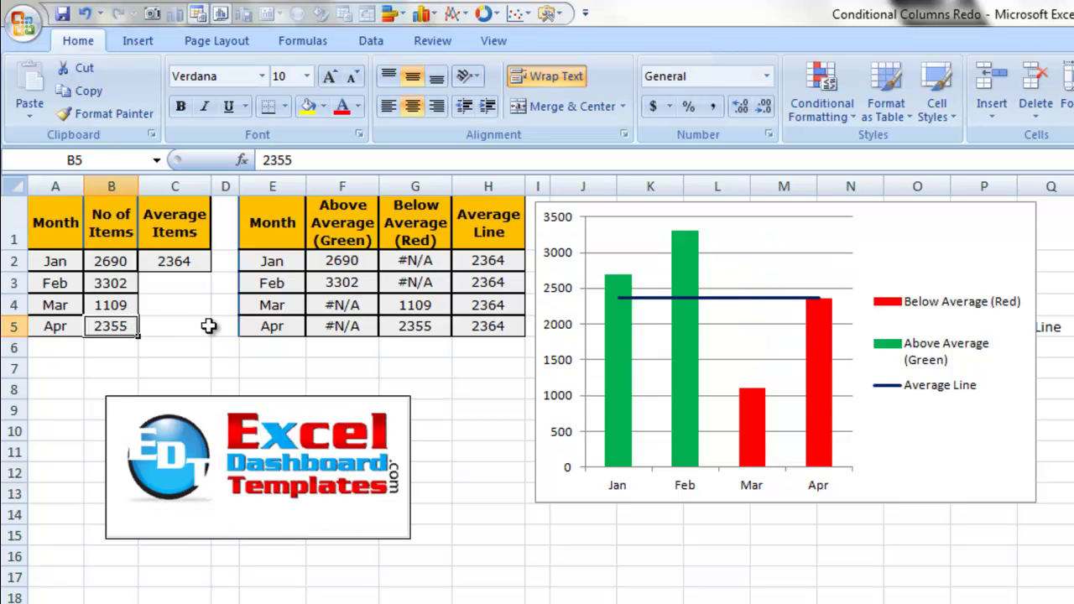
left_click(179, 260)
left_click(109, 310)
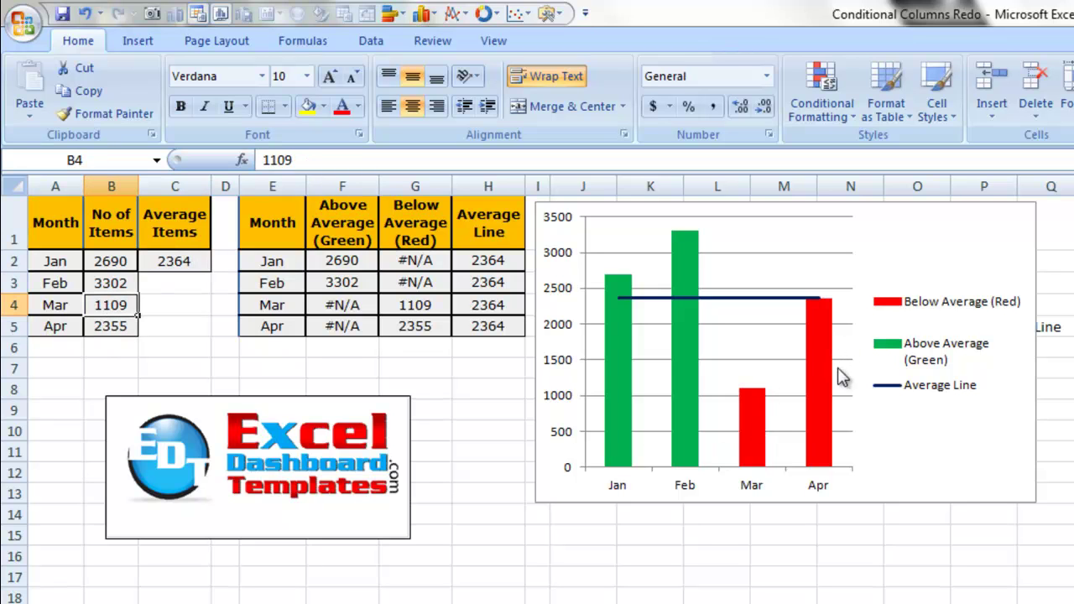
- Change April's item count in B5 to 2500, lifting the average to 2400
left_click(95, 329)
type("2500")
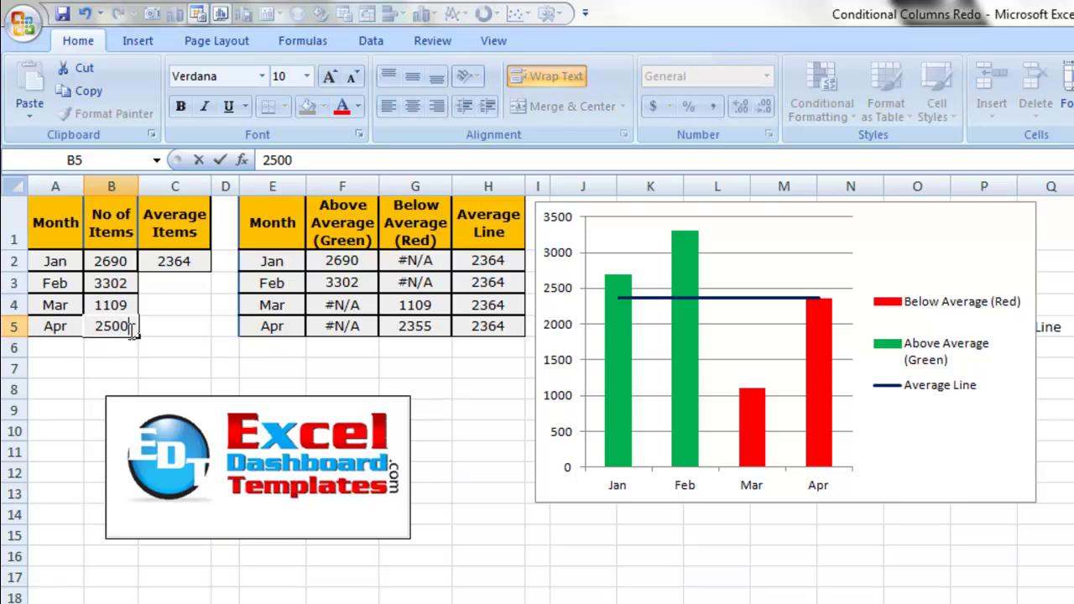
key("ctrl+Return")
key("Return")
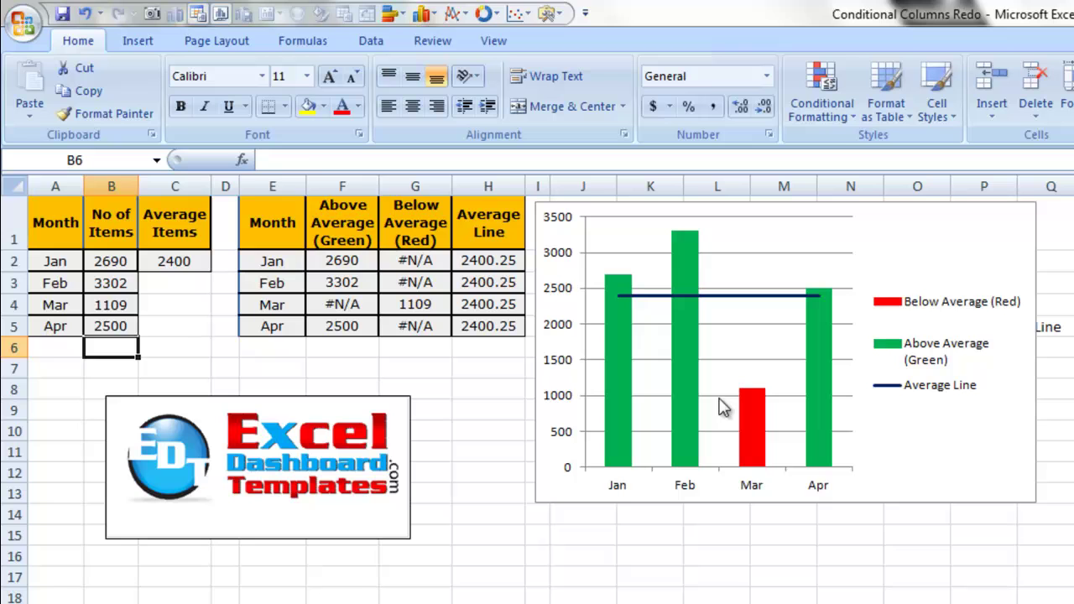
left_click(434, 260)
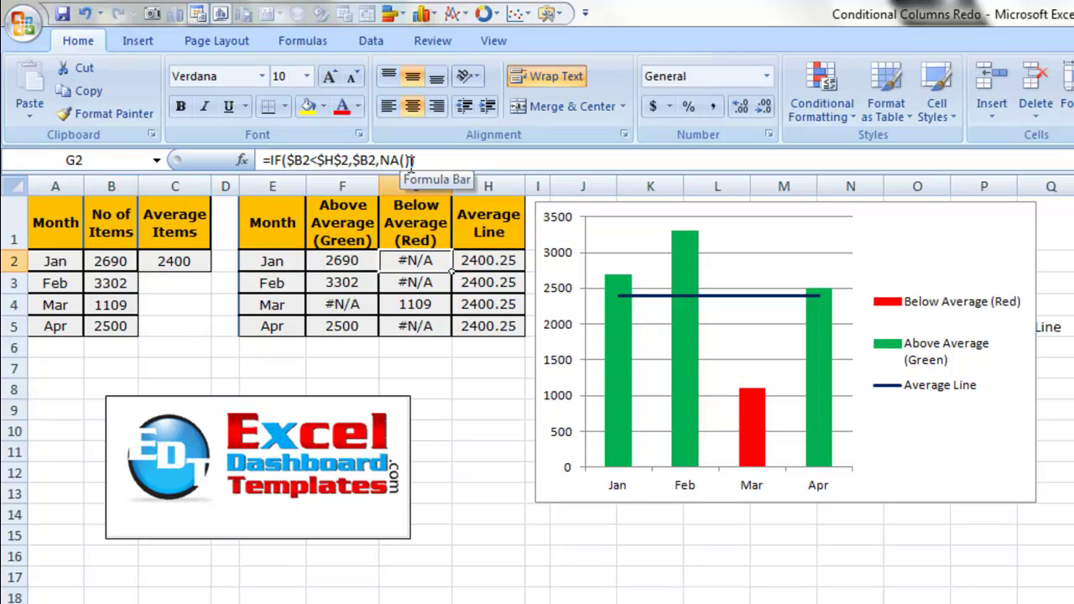
left_click_drag(381, 160, 411, 161)
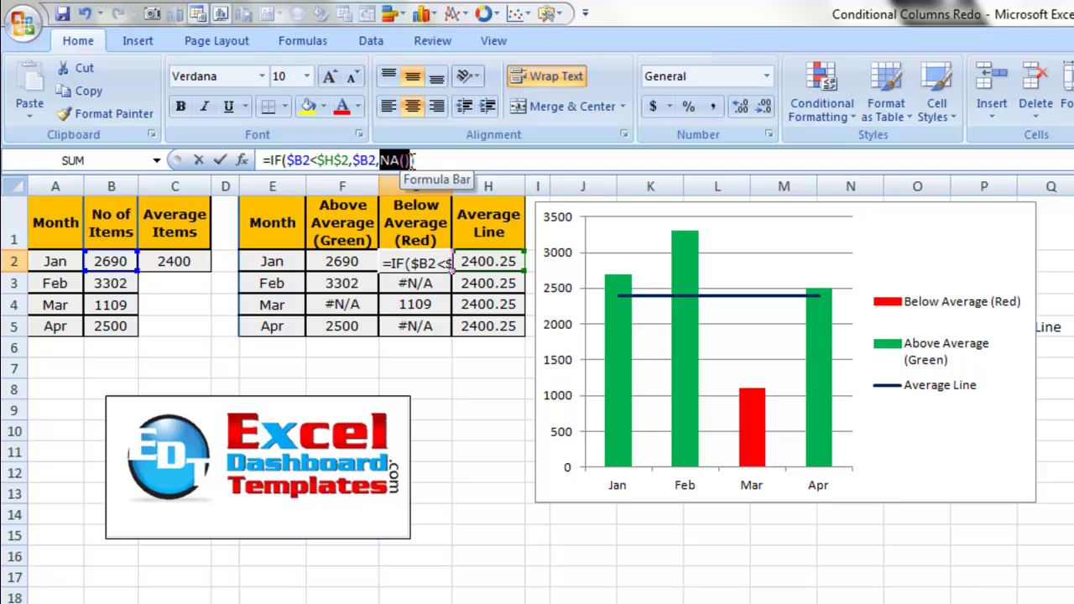
left_click(622, 356)
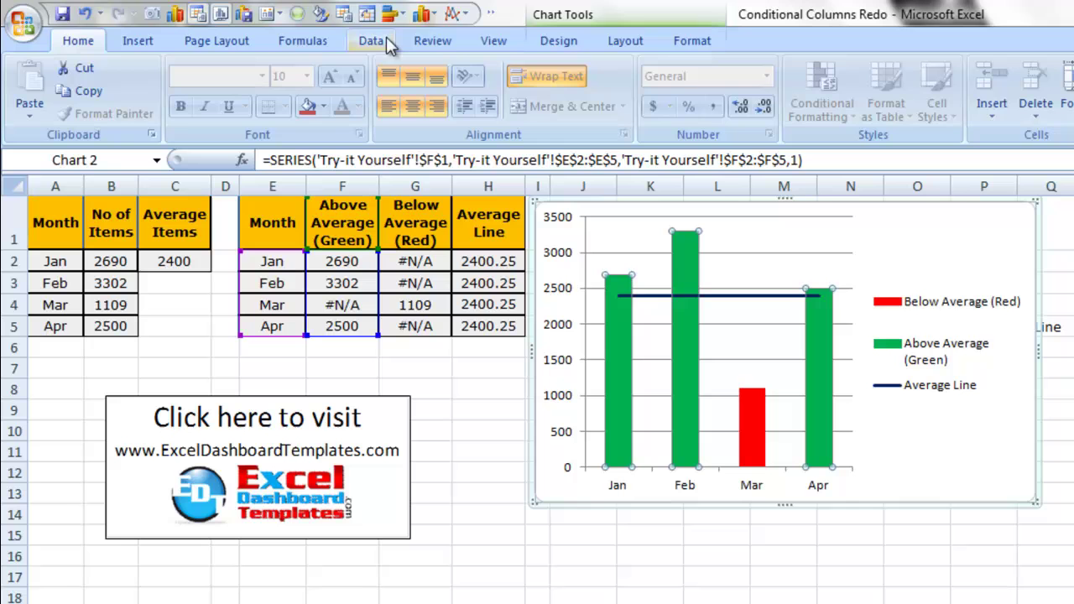
left_click(139, 40)
left_click(341, 91)
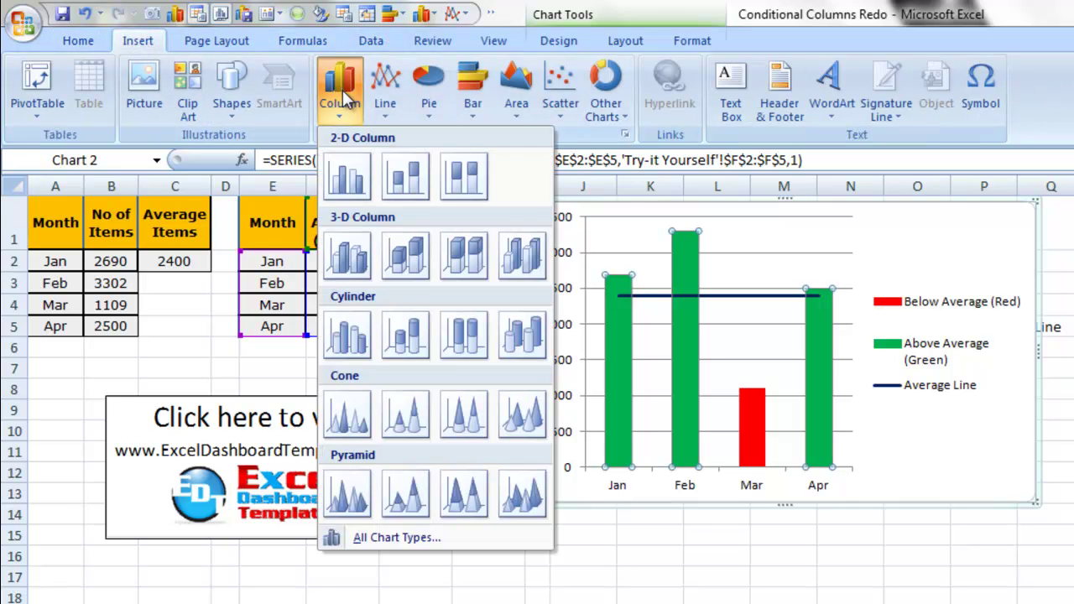
left_click(615, 364)
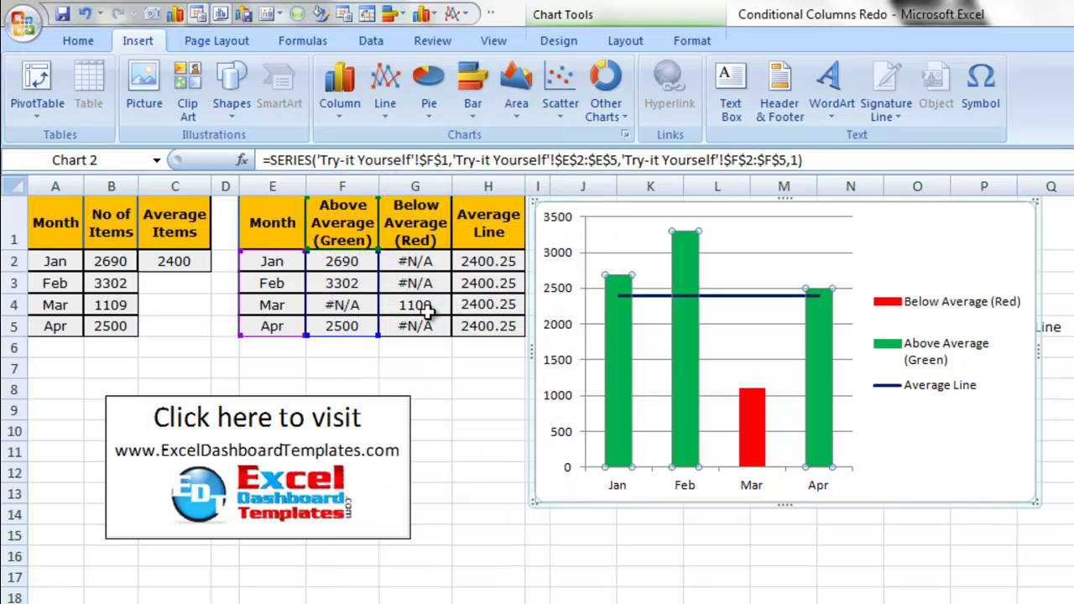